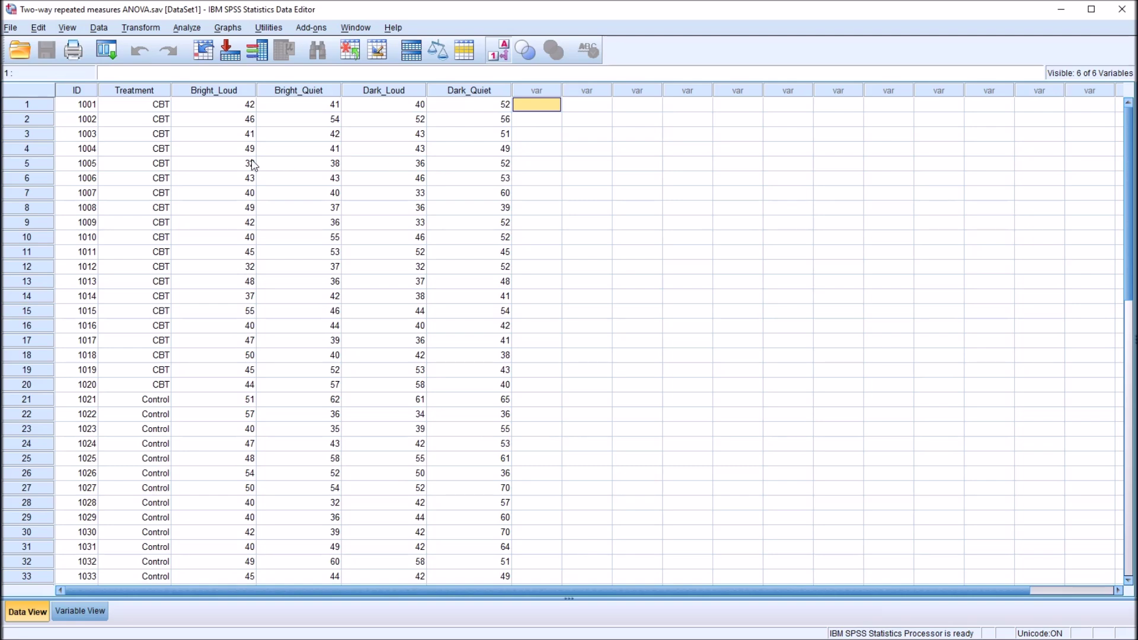
# Step: Examine the four light and sound score columns and the CBT and Control groups in the Treatment column
pyautogui.click(235, 96)
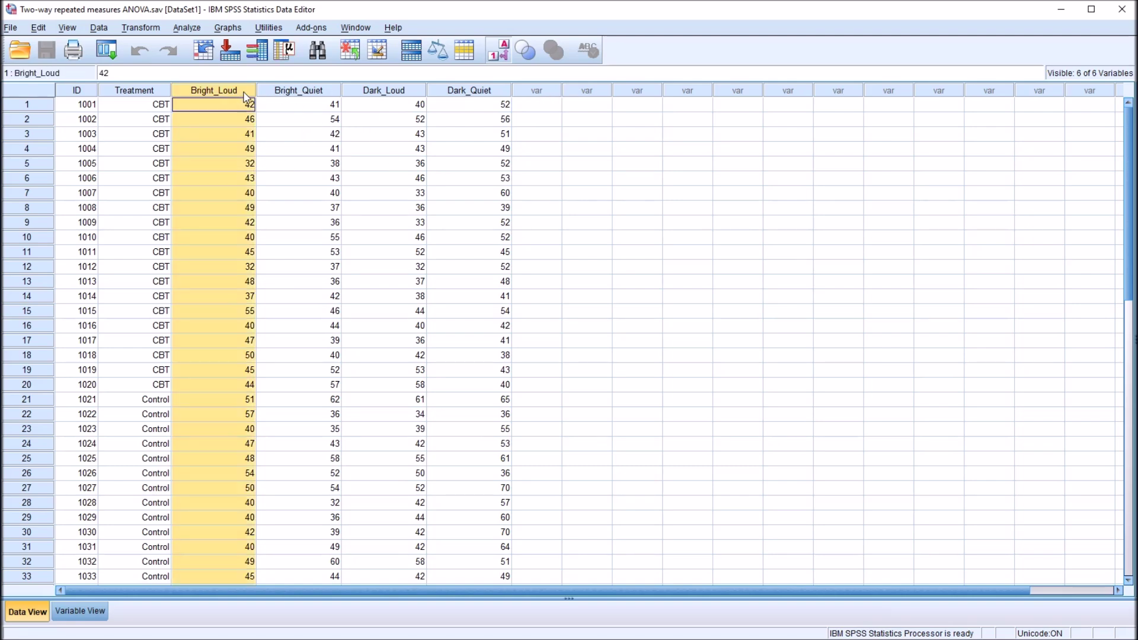
pyautogui.click(300, 91)
pyautogui.click(382, 92)
pyautogui.click(445, 94)
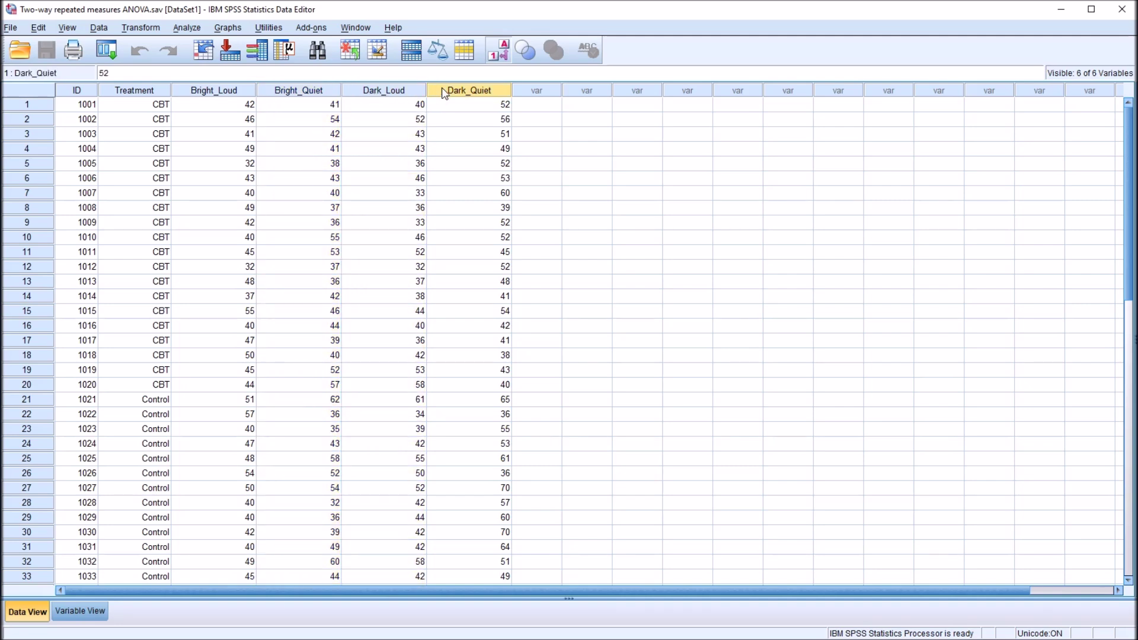
pyautogui.click(523, 109)
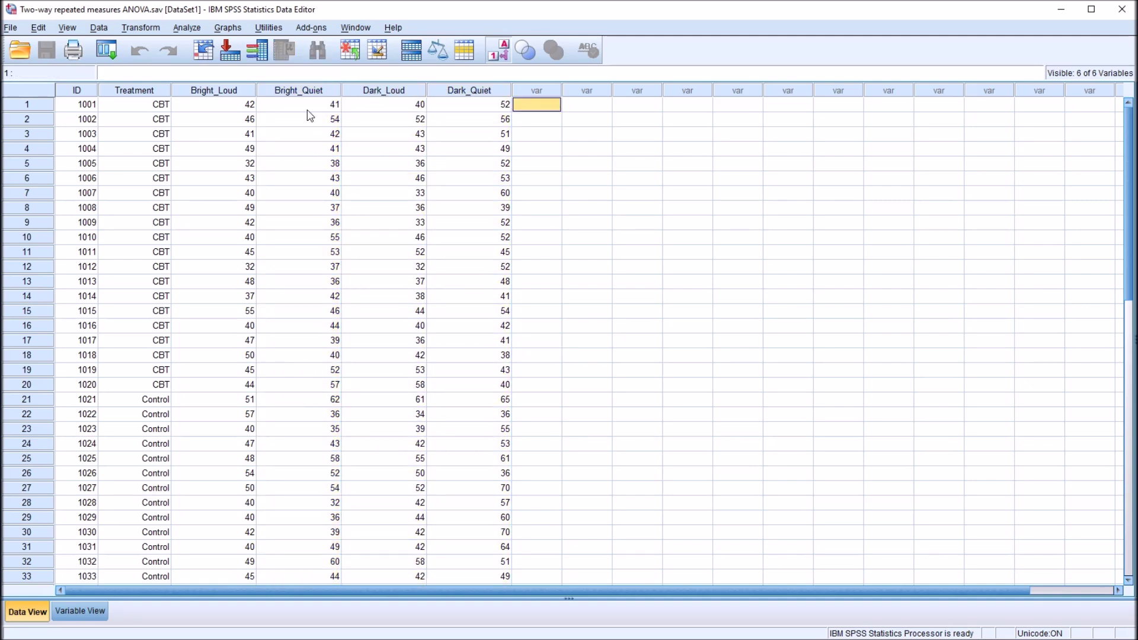
pyautogui.click(137, 93)
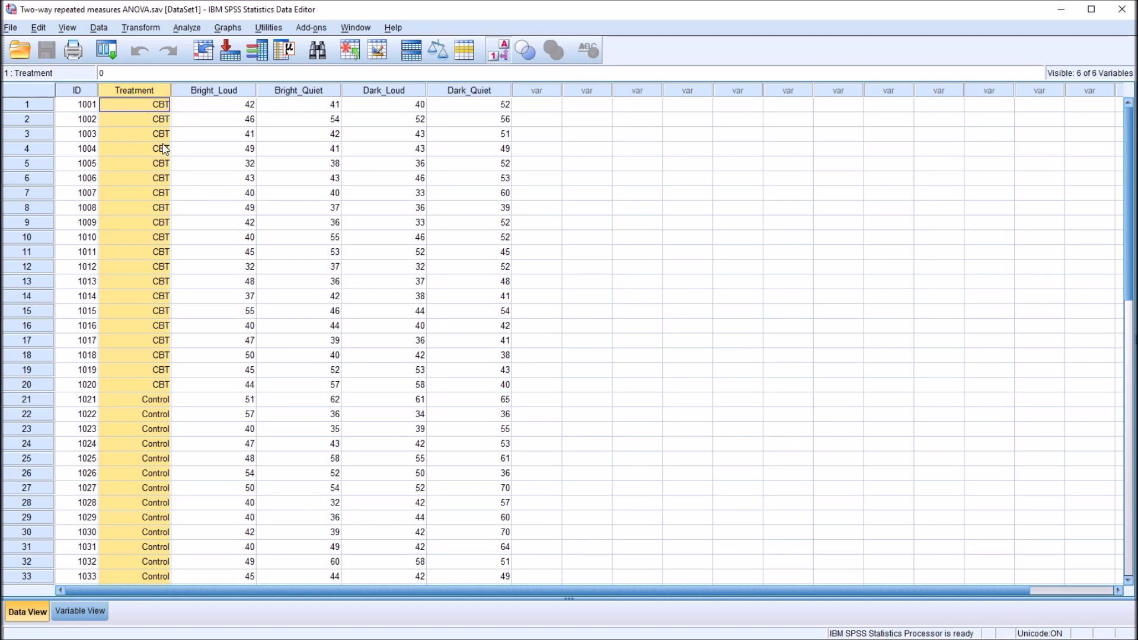
pyautogui.doubleClick(151, 179)
pyautogui.moveTo(126, 107); pyautogui.dragTo(145, 590)
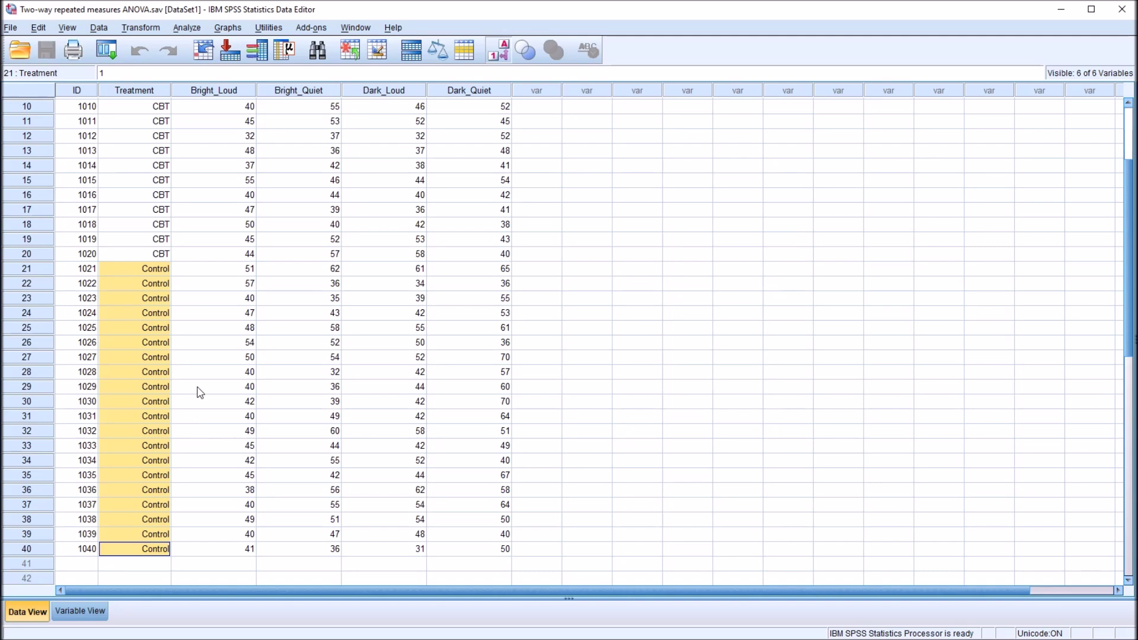
# Step: Review the Treatment column, followed by Bright_Loud, Bright_Quiet, Dark_Loud and Dark_Quiet one at a time
pyautogui.click(134, 92)
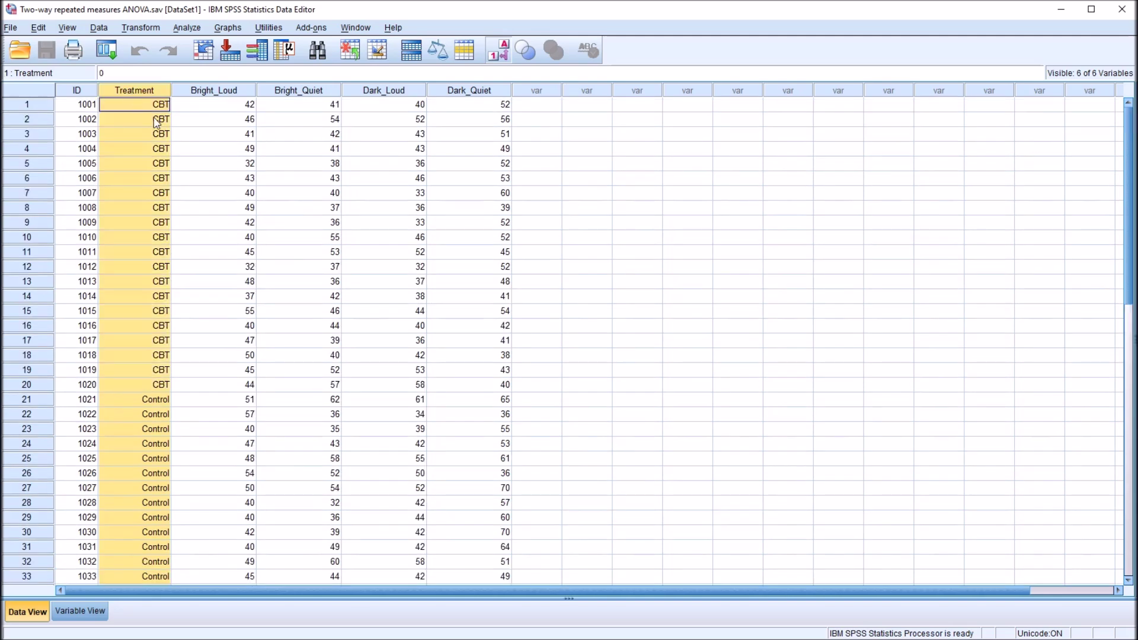
pyautogui.click(215, 92)
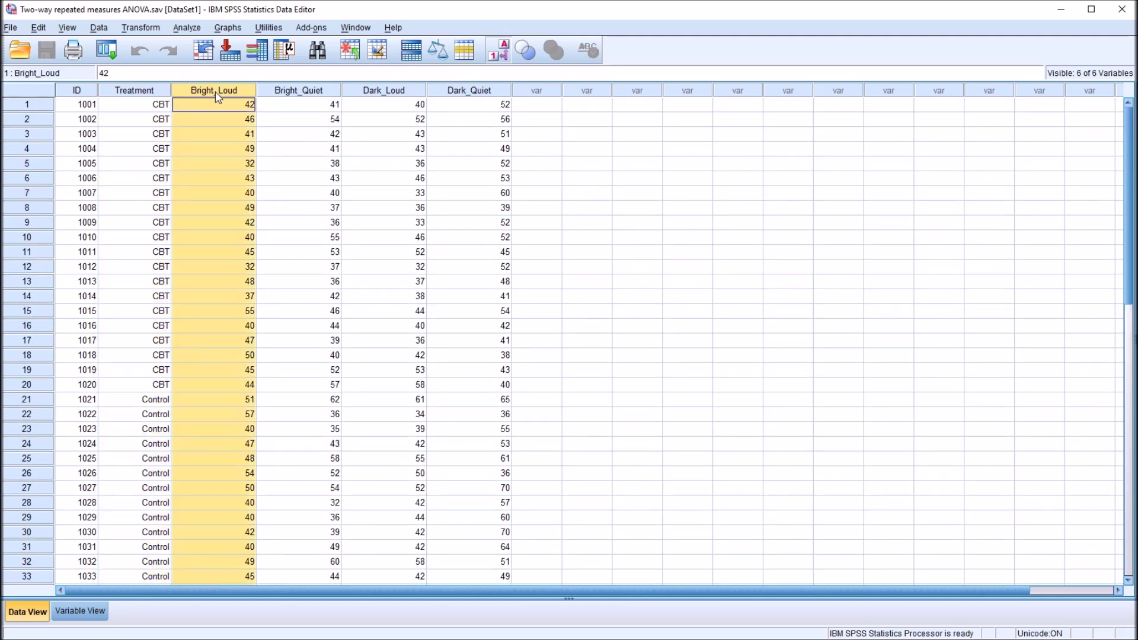
pyautogui.click(299, 90)
pyautogui.click(372, 90)
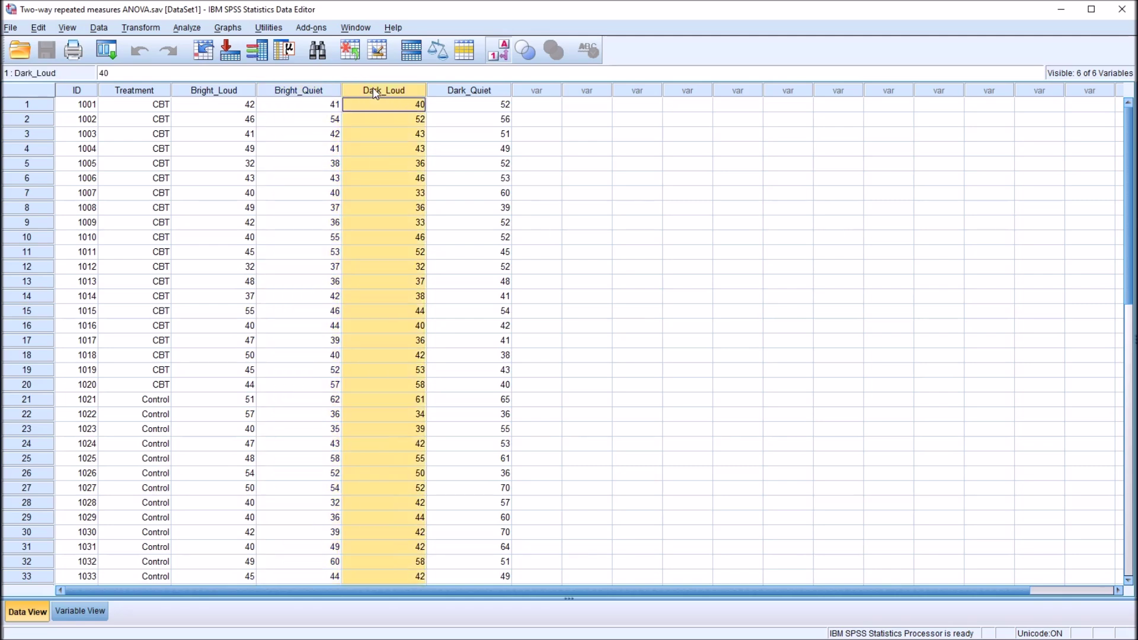
pyautogui.click(449, 96)
pyautogui.click(224, 92)
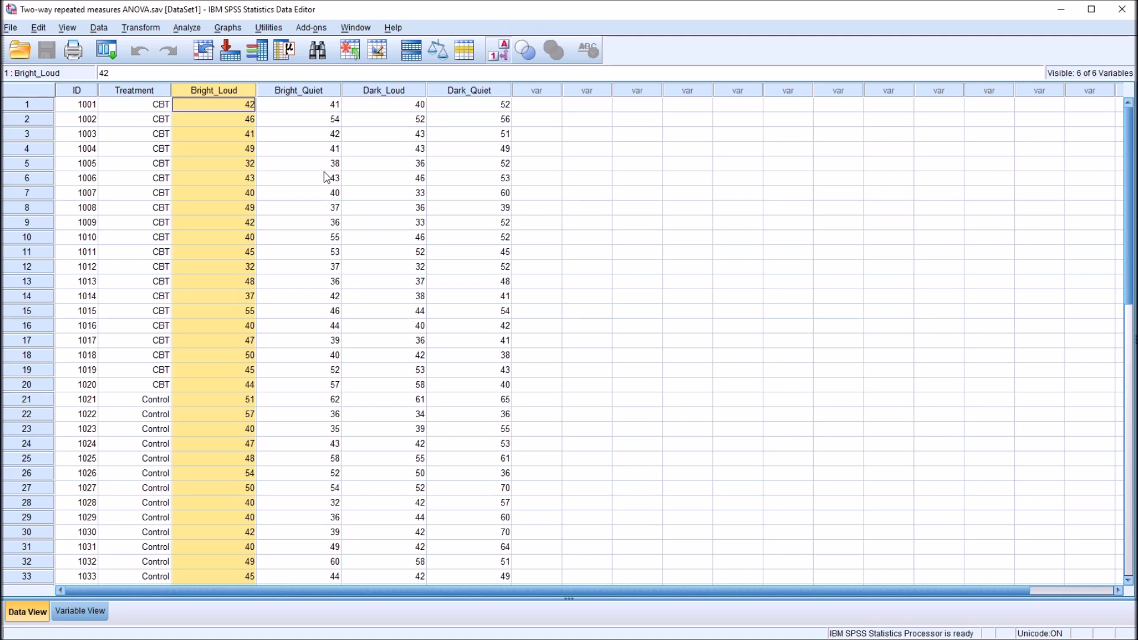
pyautogui.click(525, 107)
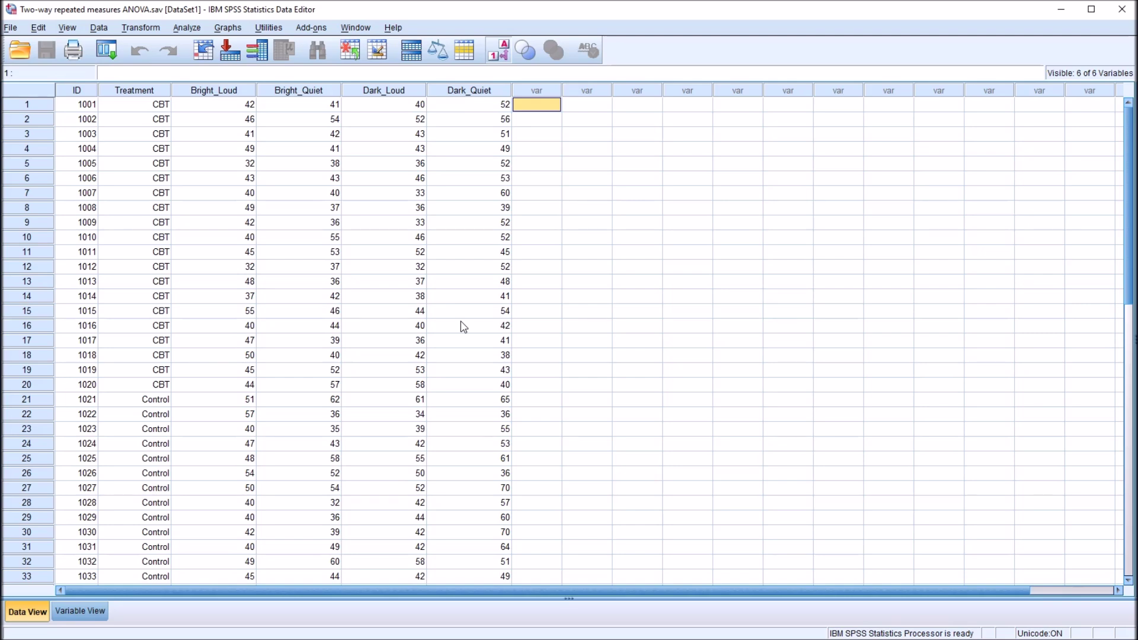
# Step: Examine the first participant's record in row 1, from the ID through each of the four condition scores
pyautogui.click(215, 110)
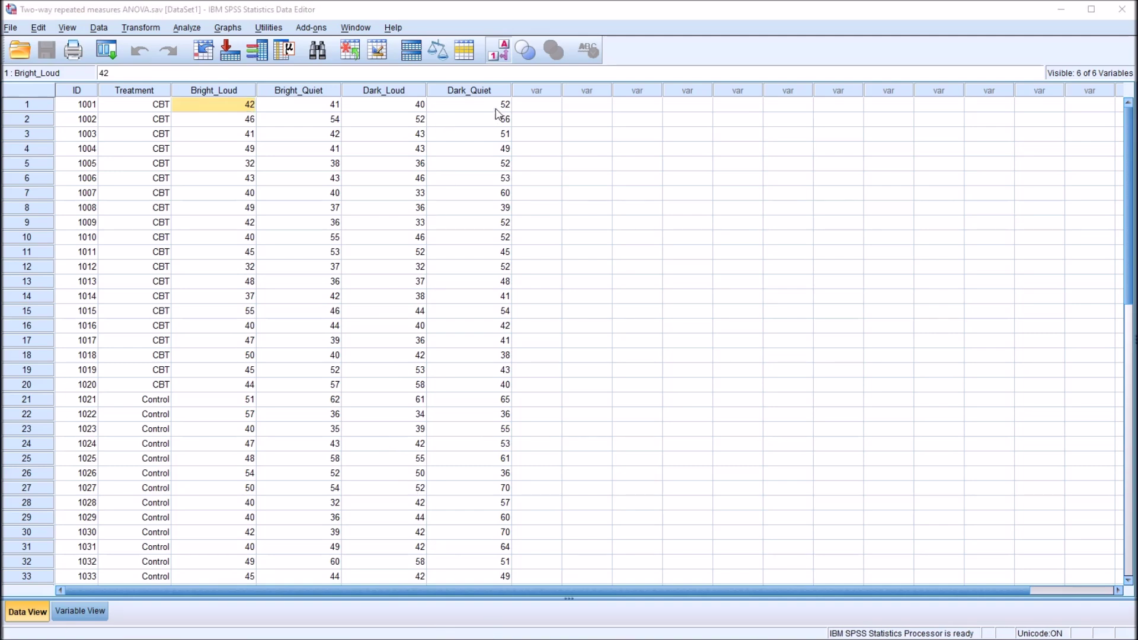
pyautogui.click(532, 107)
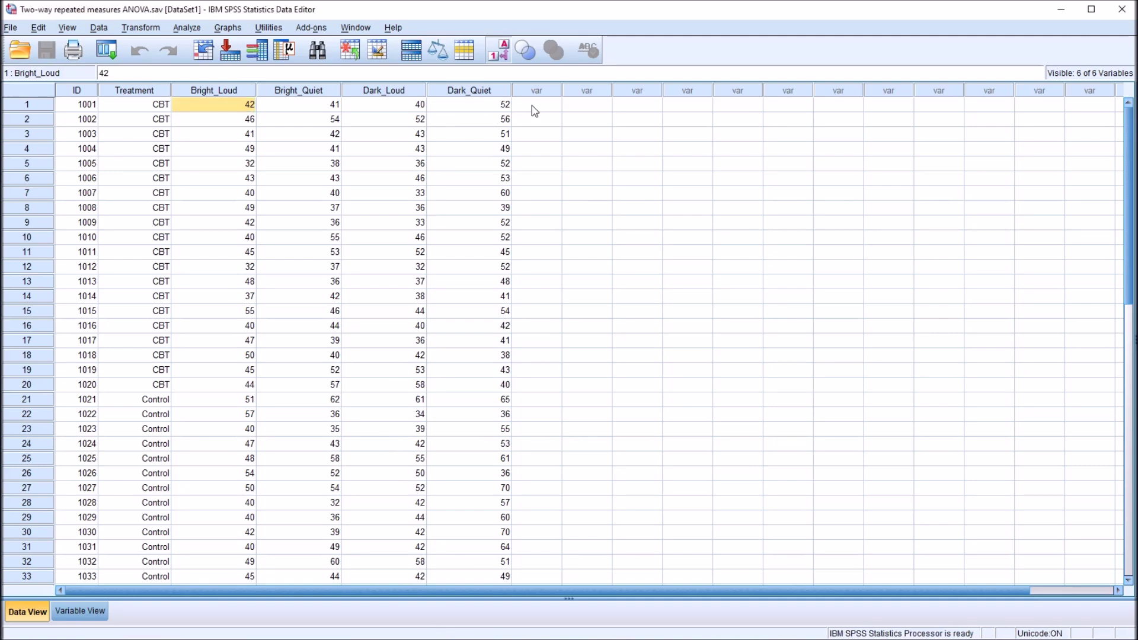
pyautogui.click(88, 109)
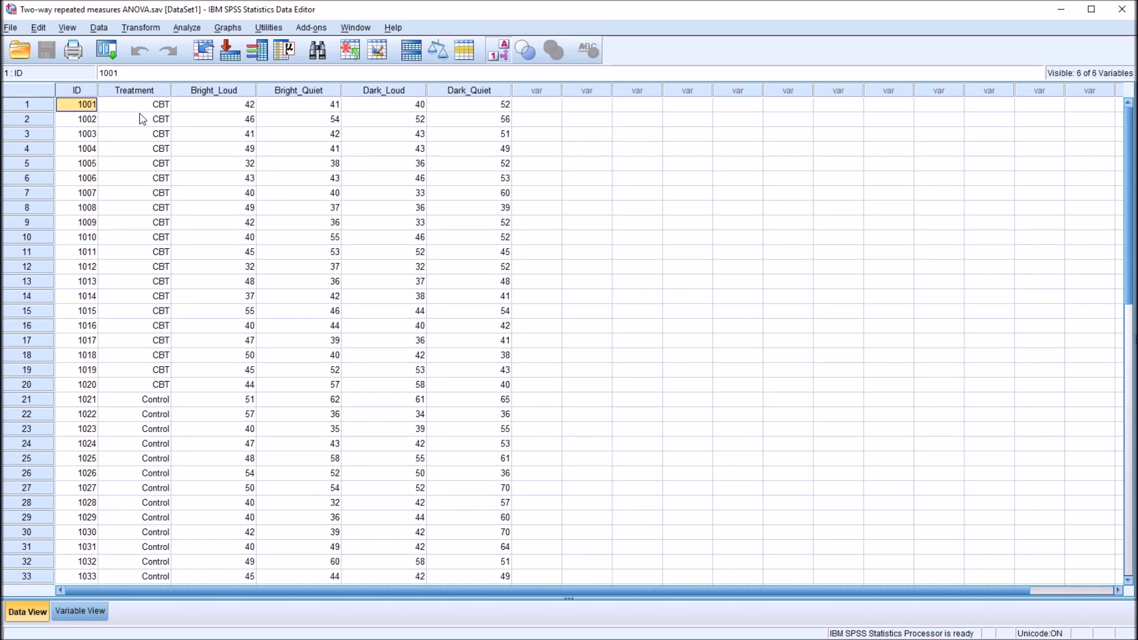
pyautogui.click(218, 109)
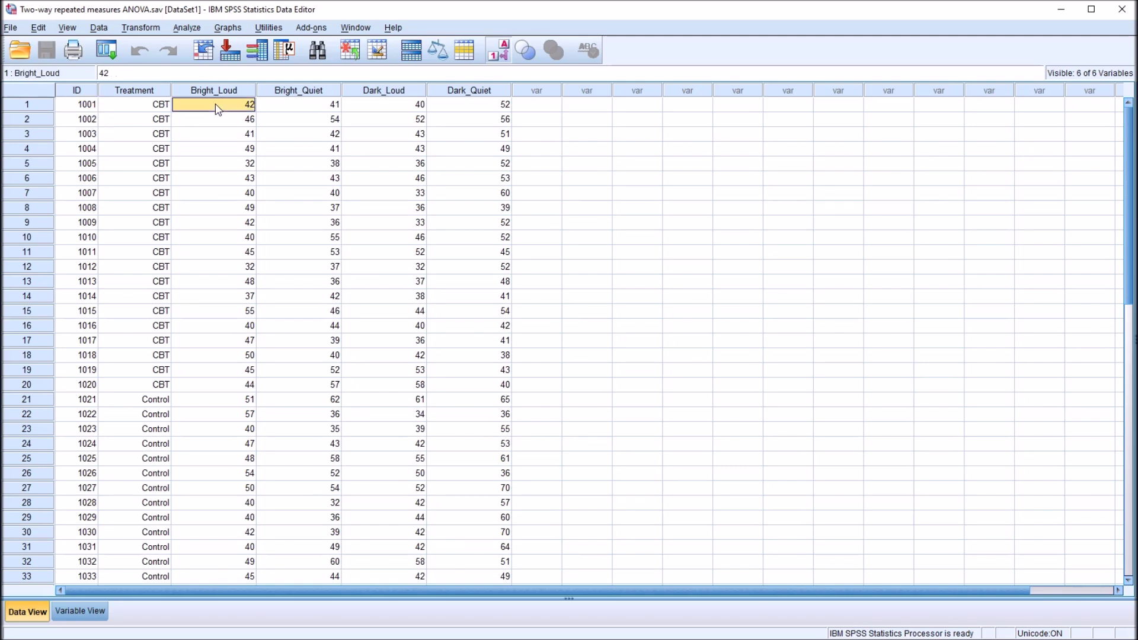
pyautogui.click(293, 108)
pyautogui.click(350, 109)
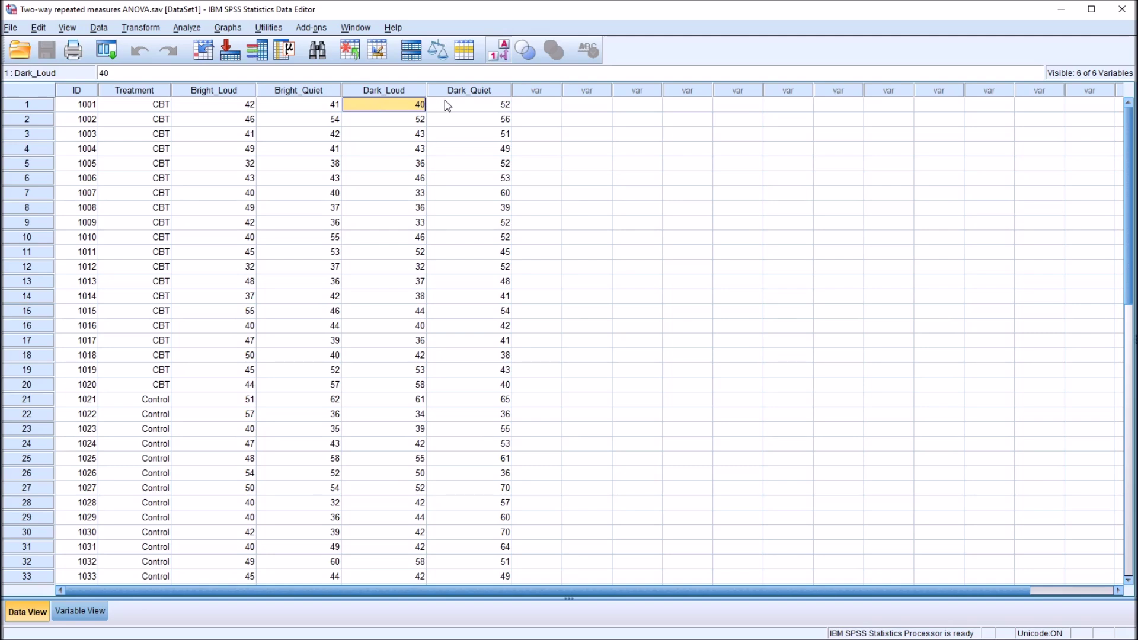
pyautogui.click(447, 106)
pyautogui.click(225, 105)
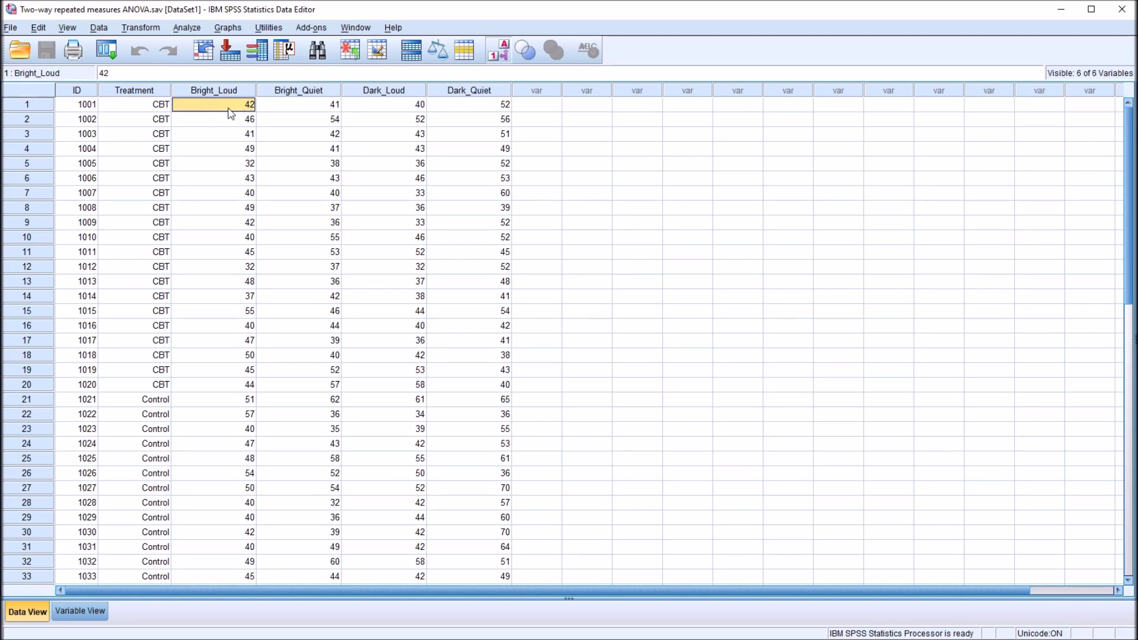
pyautogui.click(284, 109)
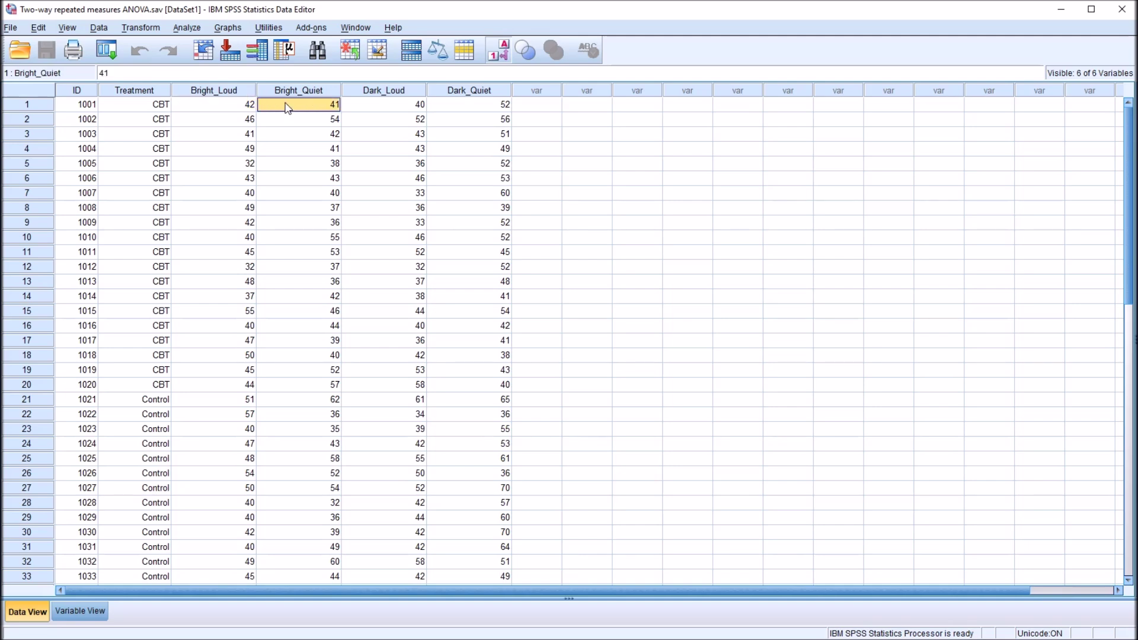
pyautogui.click(375, 105)
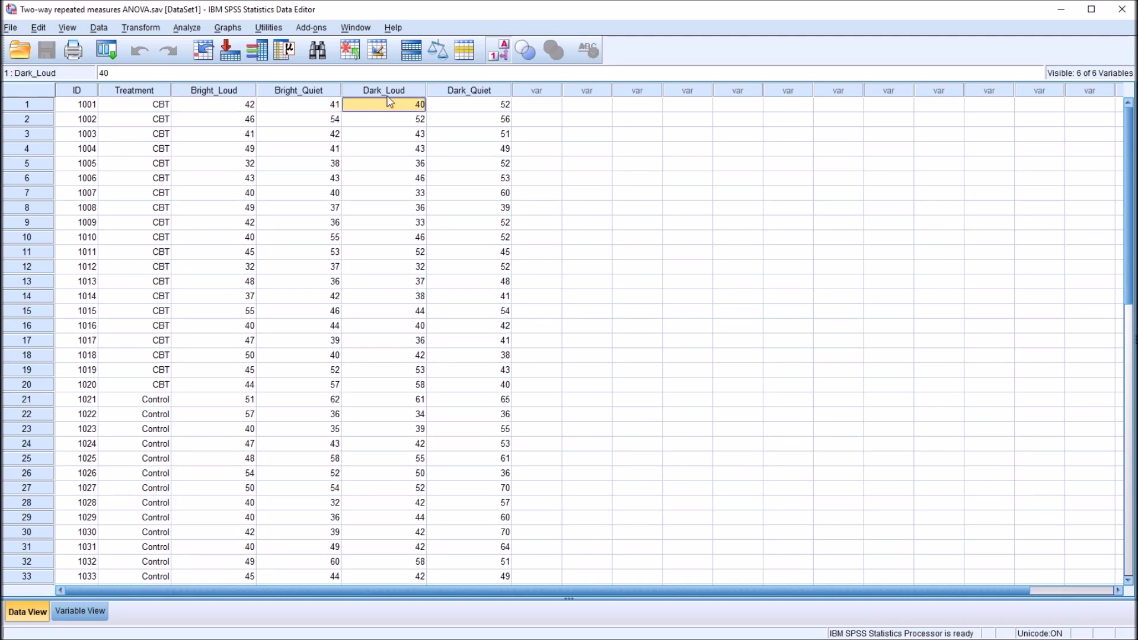
pyautogui.click(463, 104)
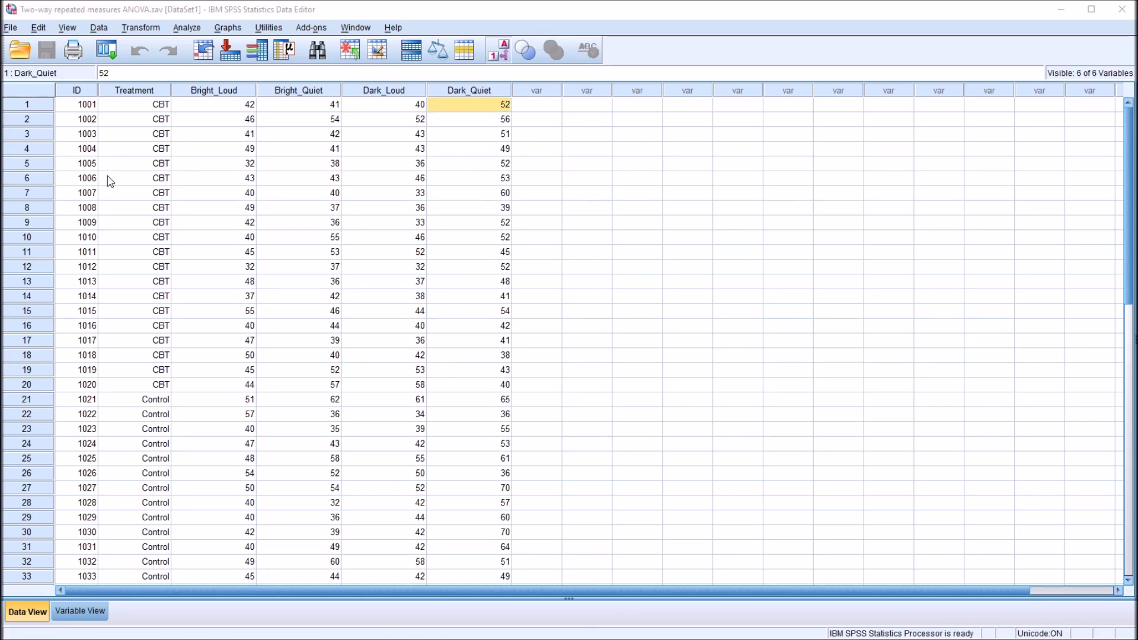
# Step: Compare the Treatment column with the block of four condition columns from Bright_Loud to Dark_Quiet
pyautogui.click(125, 92)
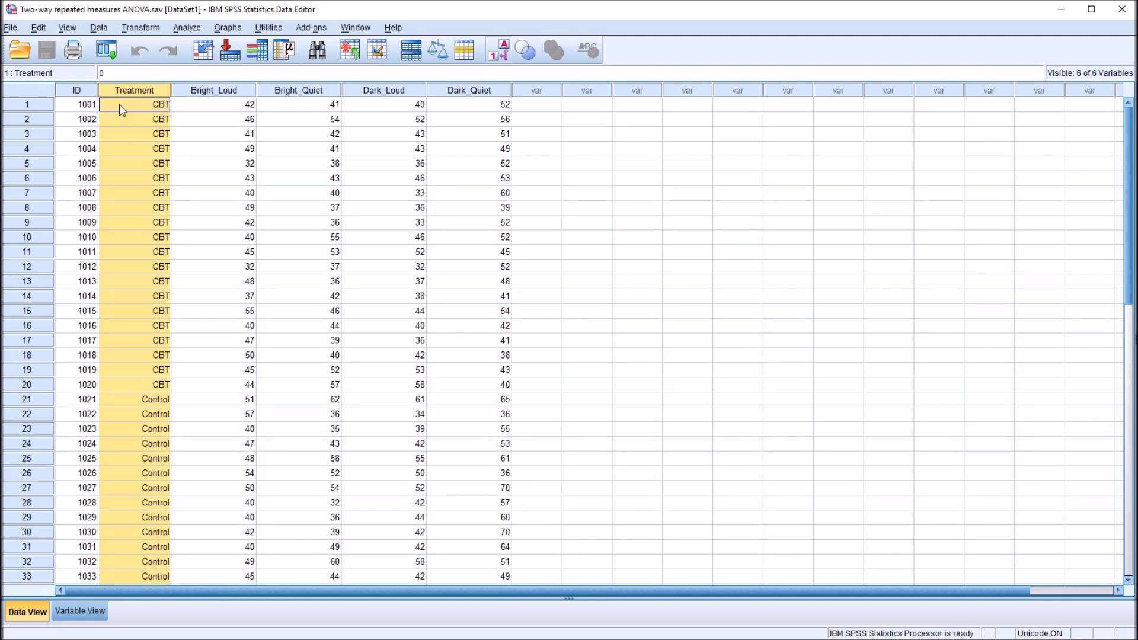
pyautogui.moveTo(222, 93); pyautogui.dragTo(440, 95)
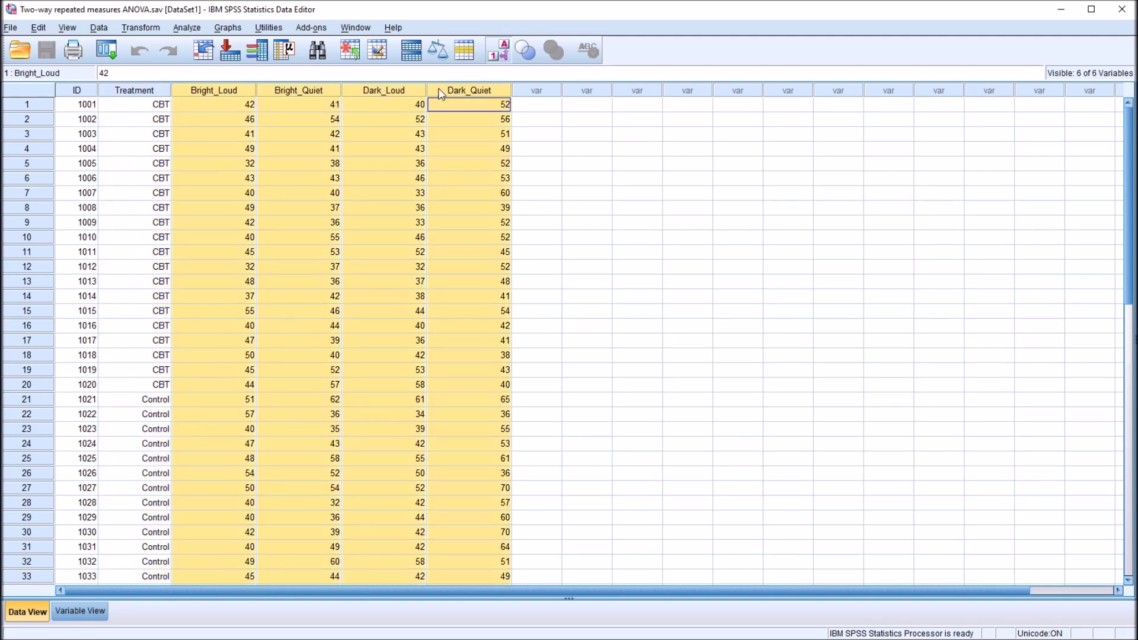
pyautogui.click(521, 108)
pyautogui.click(444, 629)
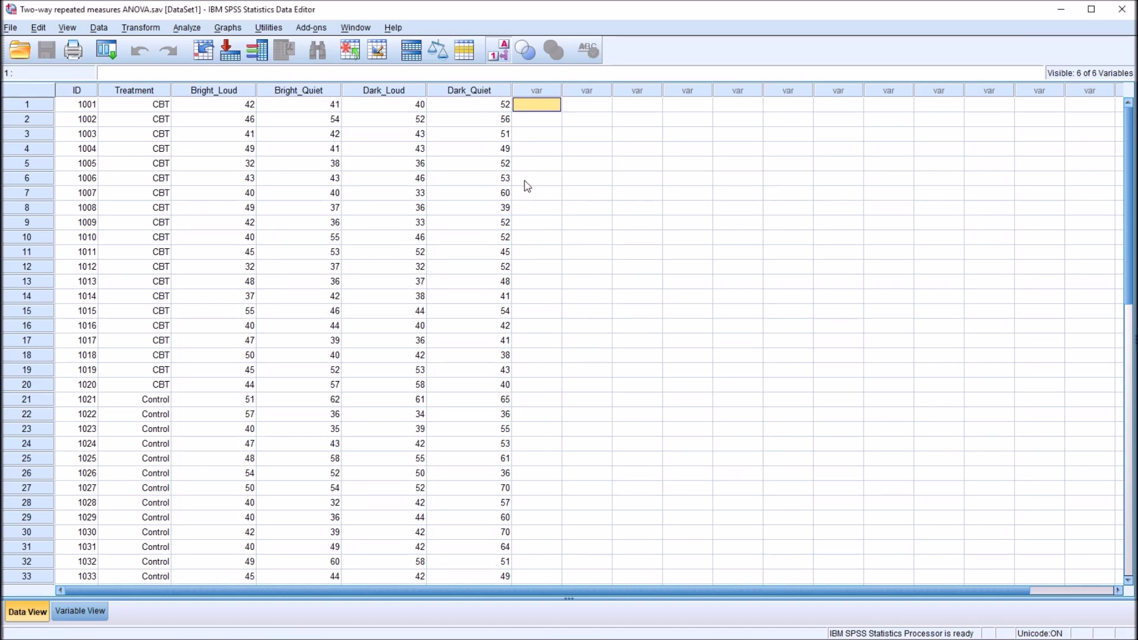
# Step: Start a General Linear Model repeated measures analysis and add the within-subject factor Light with 2 levels
pyautogui.click(184, 29)
pyautogui.moveTo(242, 95)
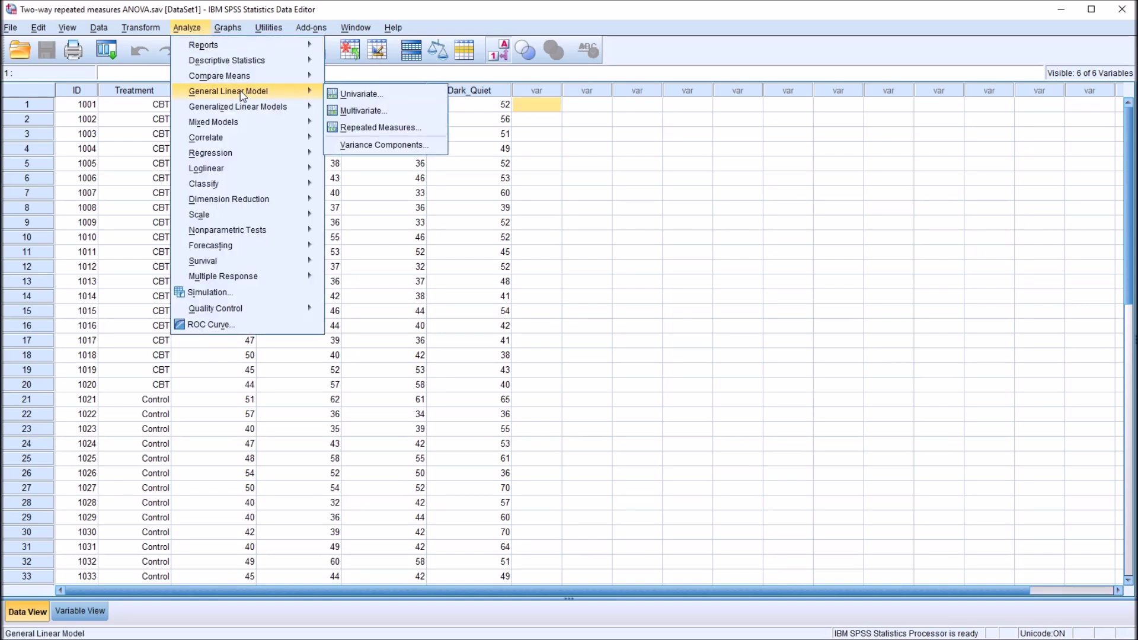
pyautogui.click(365, 127)
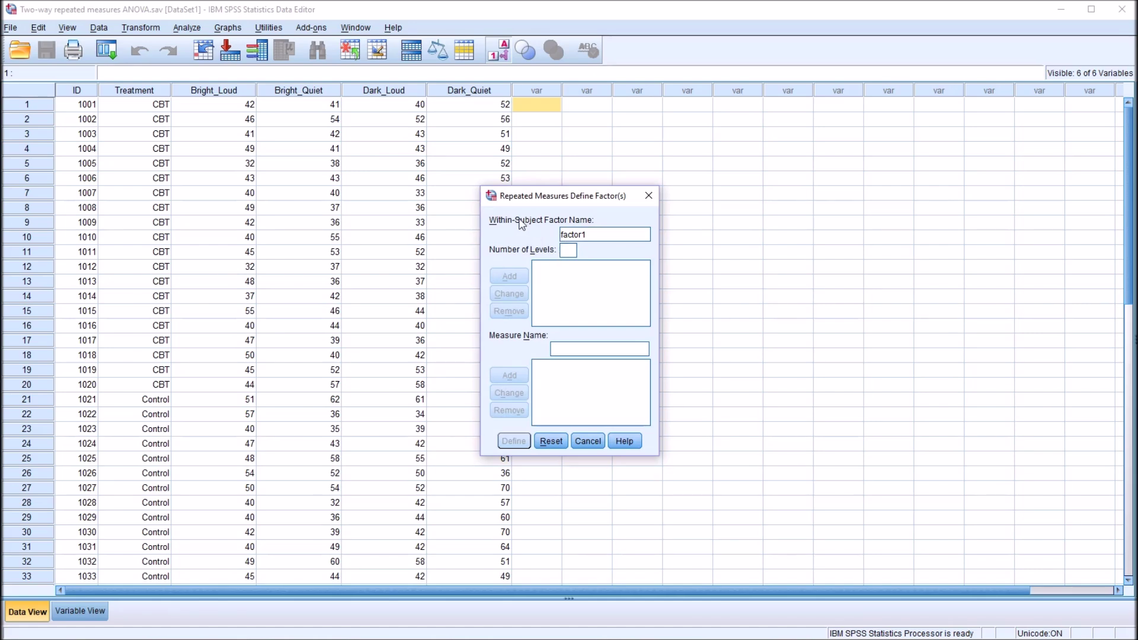
pyautogui.moveTo(588, 235); pyautogui.dragTo(561, 235)
pyautogui.write('Lig')
pyautogui.write('ht')
pyautogui.write('2')
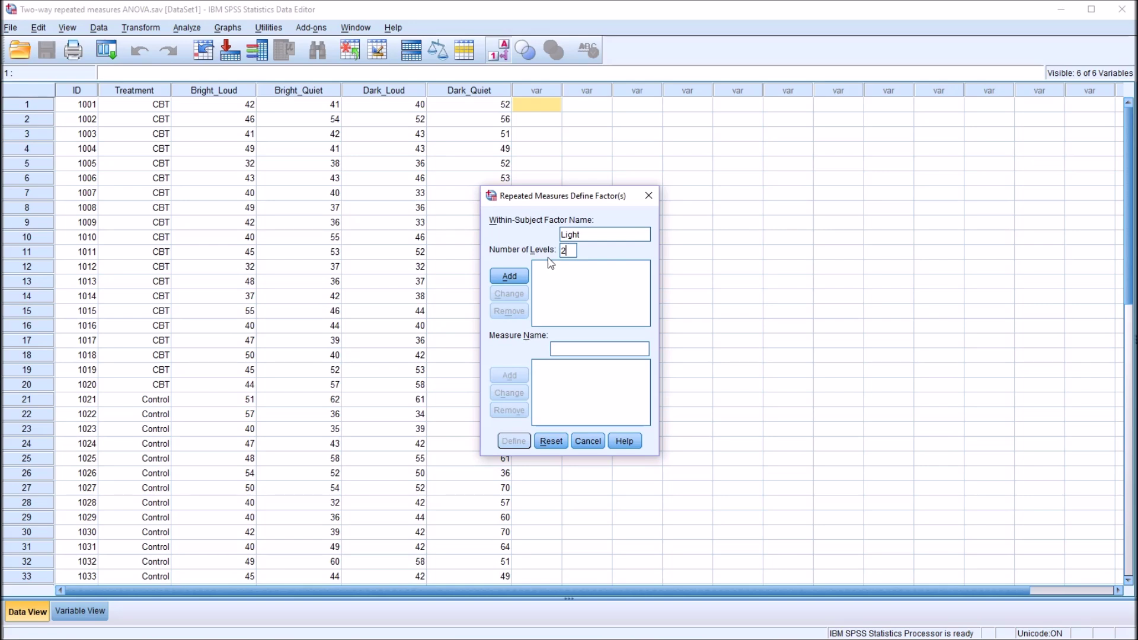
pyautogui.click(513, 277)
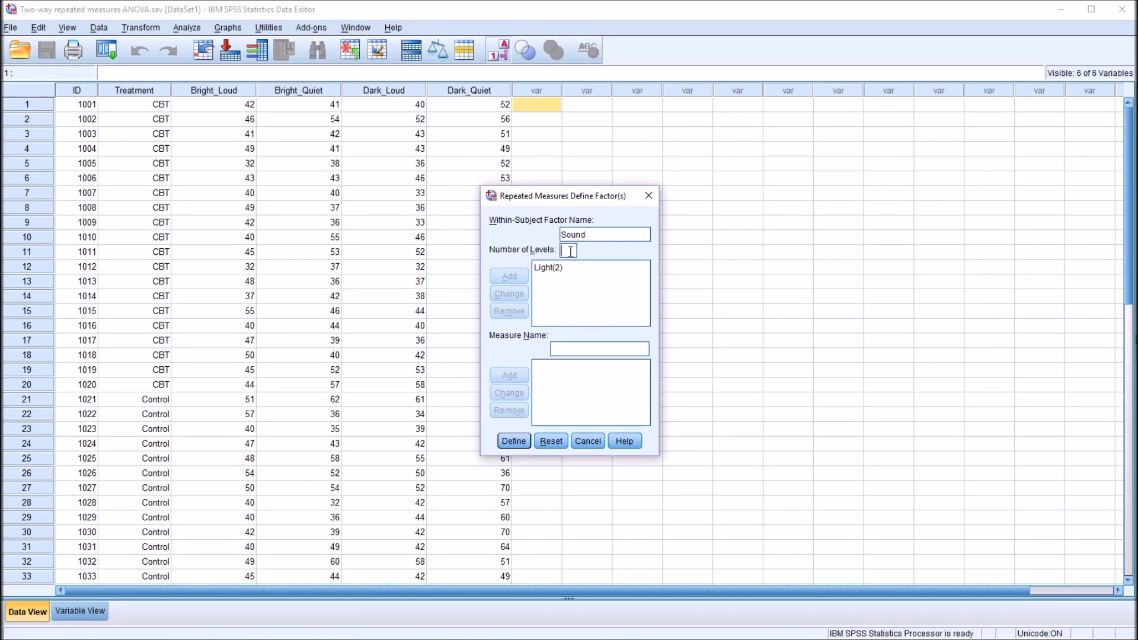
# Step: Add Sound as the second within-subject factor with 2 levels and proceed to defining the variables
pyautogui.write('2')
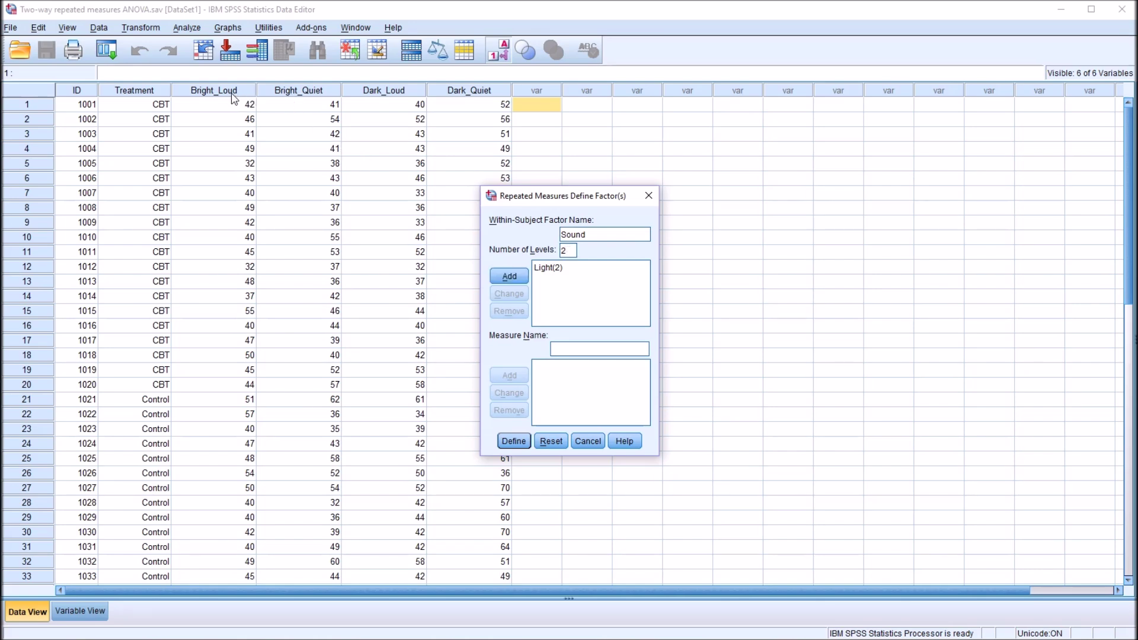
pyautogui.click(509, 279)
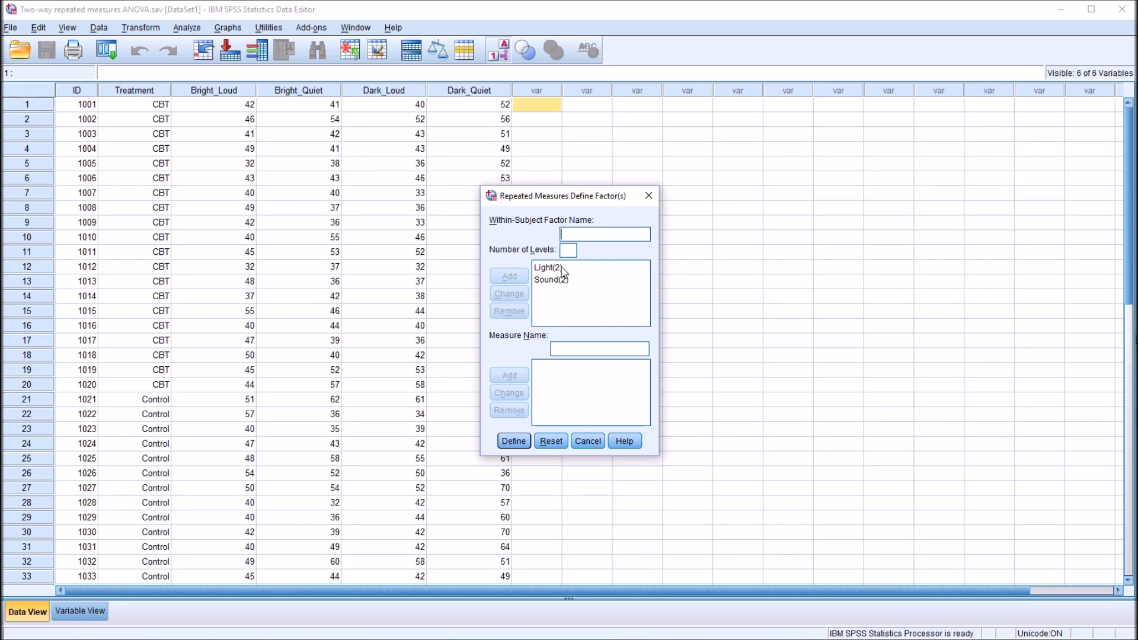
pyautogui.click(514, 443)
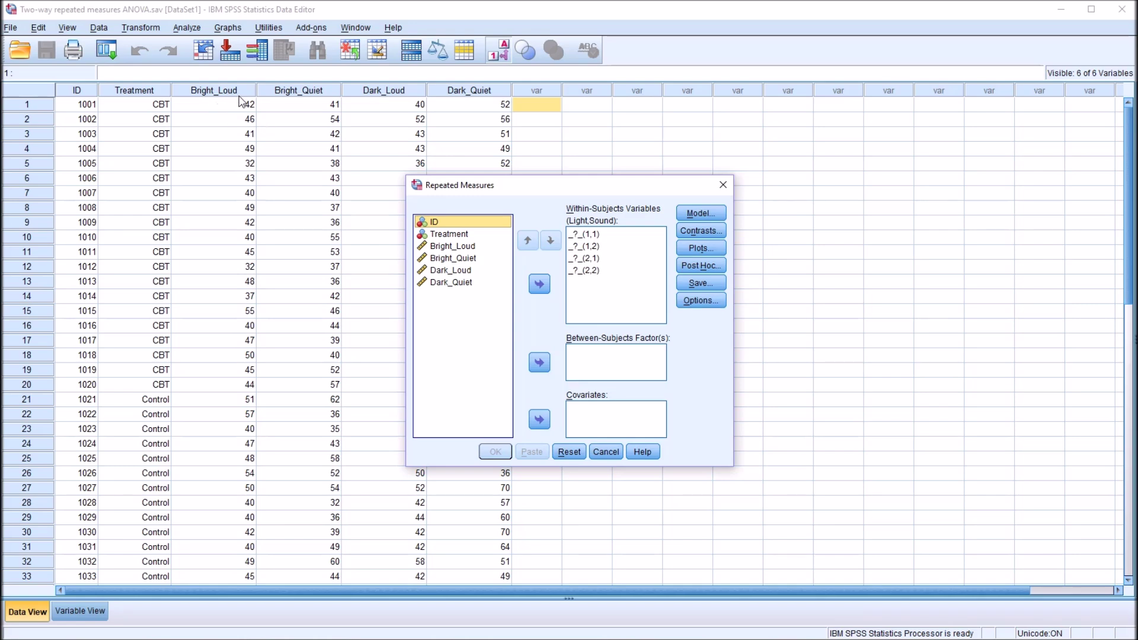
# Step: Assign Bright_Loud to (1,1), Bright_Quiet to (1,2), Dark_Loud to (2,1) and Dark_Quiet to (2,2) as within-subjects variables
pyautogui.moveTo(442, 249); pyautogui.dragTo(590, 246)
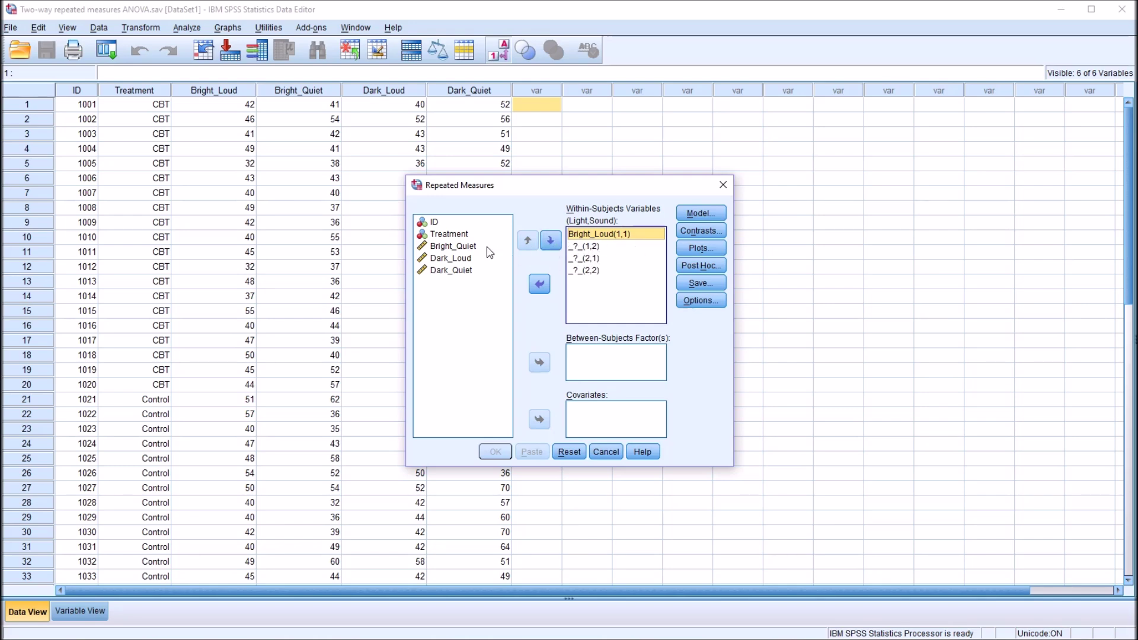
pyautogui.moveTo(450, 249); pyautogui.dragTo(587, 256)
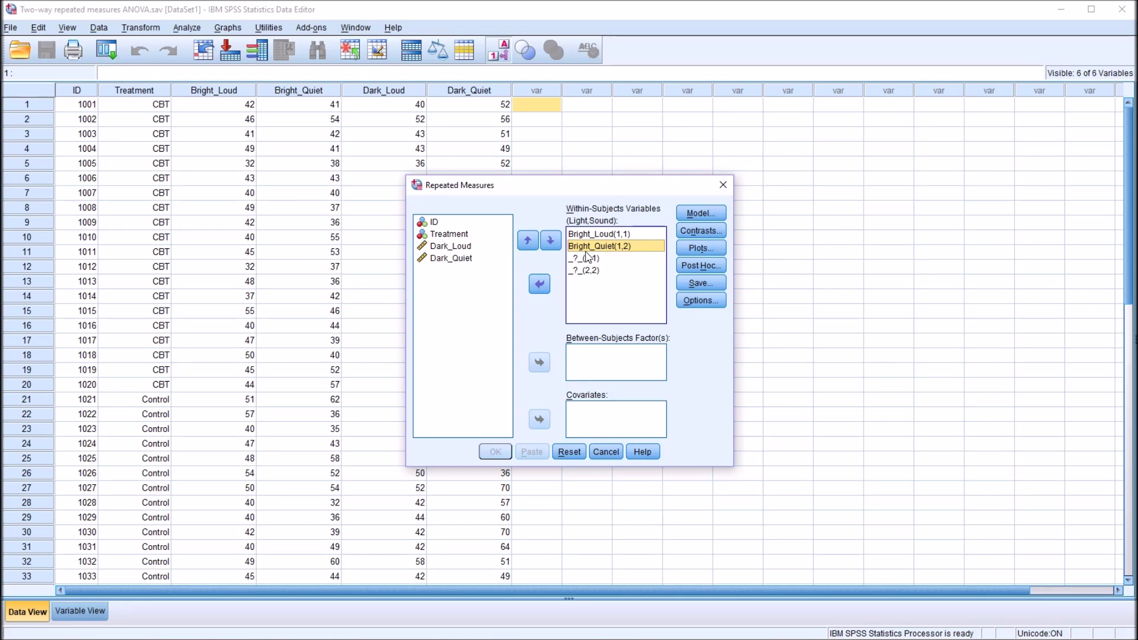
pyautogui.moveTo(449, 252); pyautogui.dragTo(579, 265)
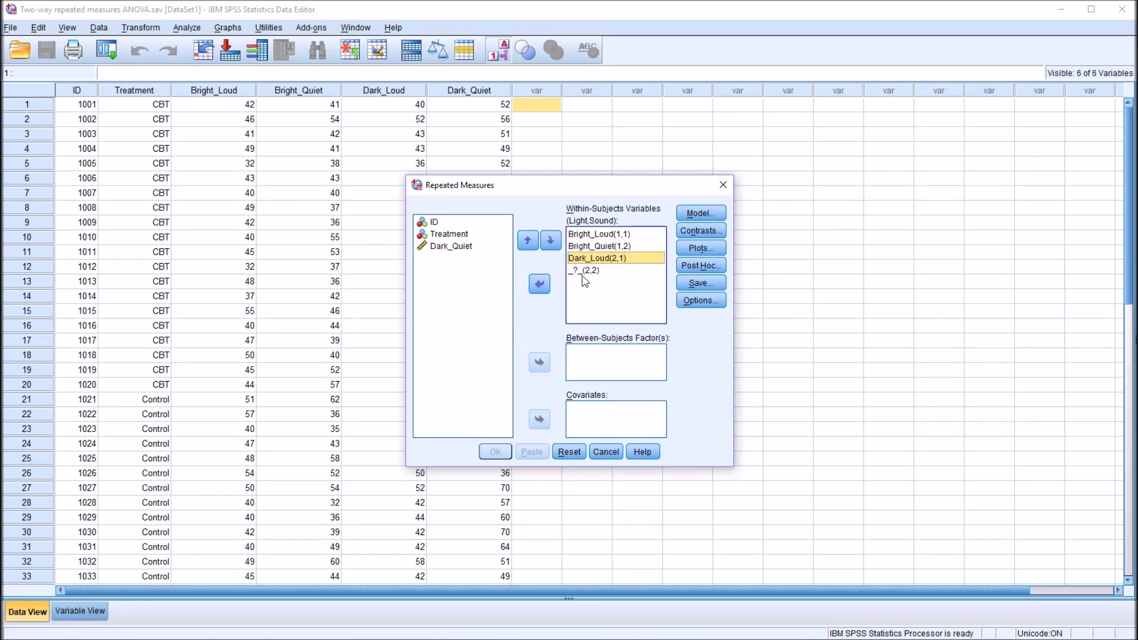
pyautogui.moveTo(441, 250); pyautogui.dragTo(581, 278)
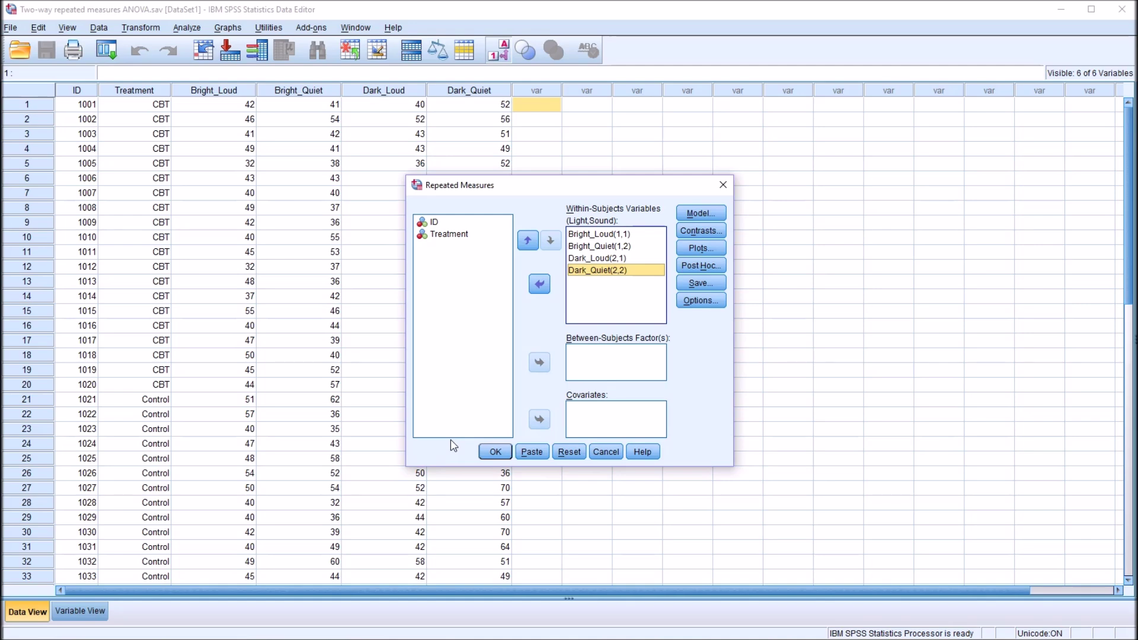
# Step: Add a Light*Sound profile plot with Light on the horizontal axis and Sound as separate lines
pyautogui.click(701, 247)
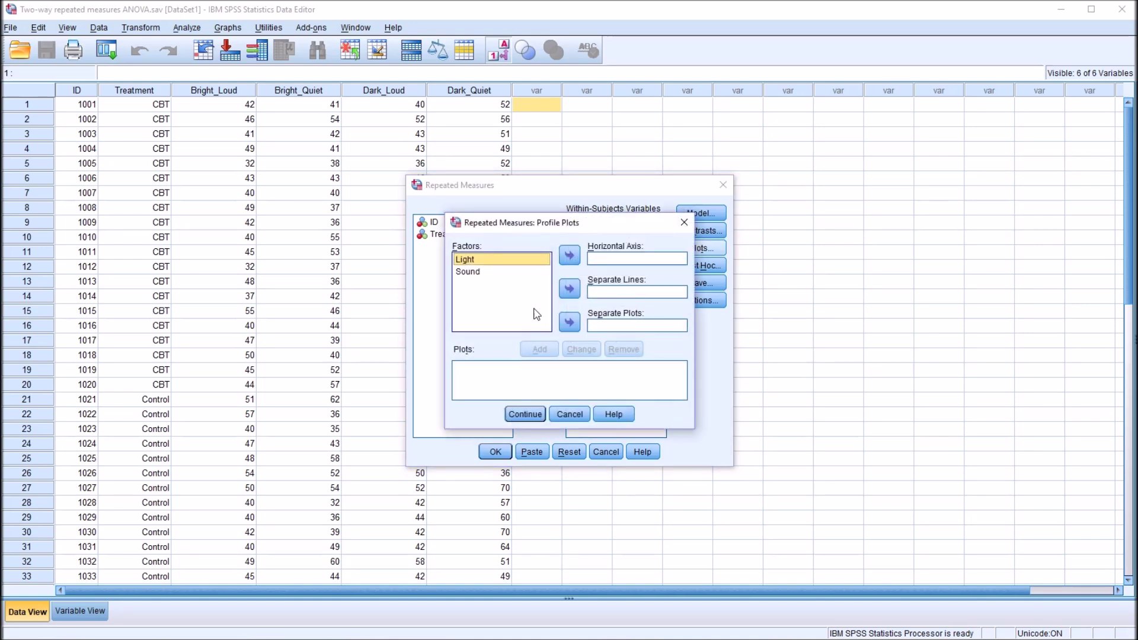
pyautogui.click(569, 256)
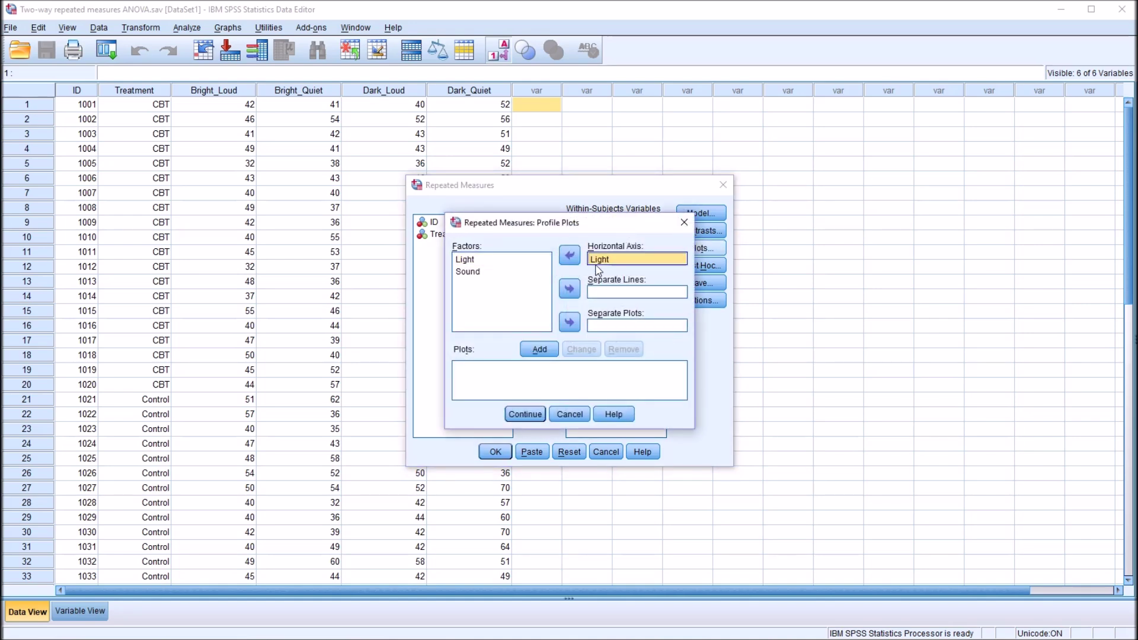
pyautogui.click(483, 272)
pyautogui.click(569, 291)
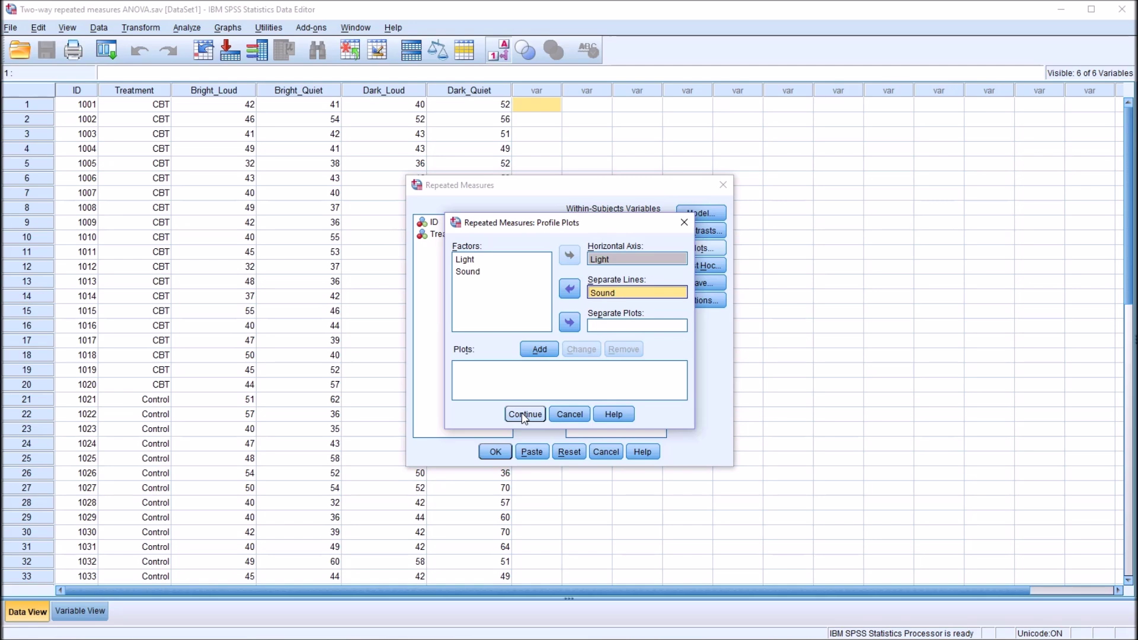
pyautogui.click(538, 351)
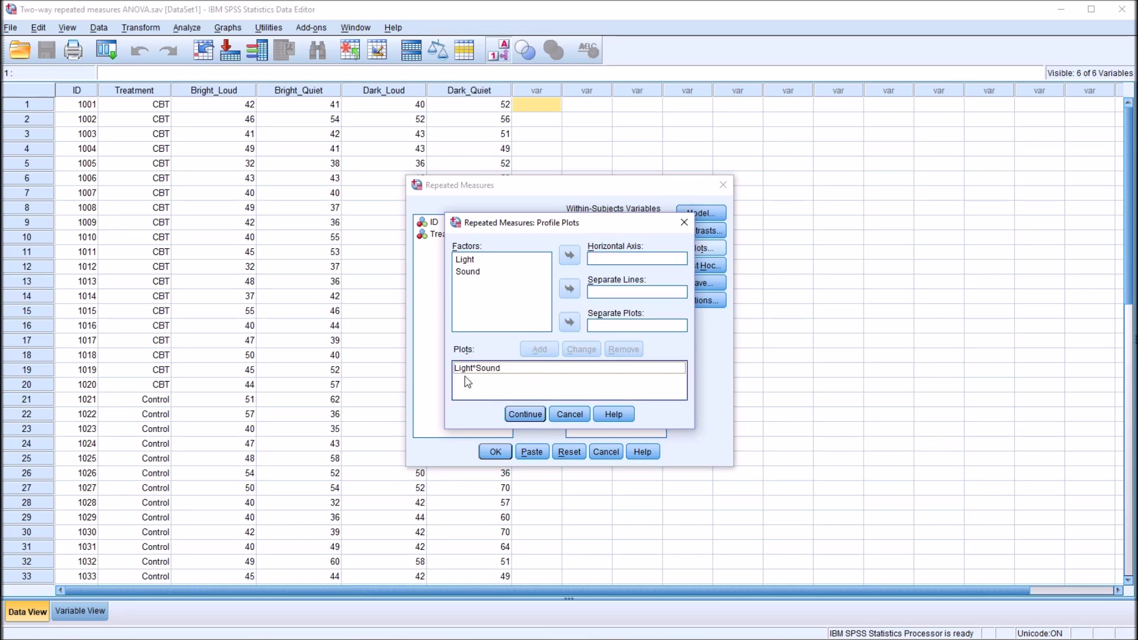
pyautogui.click(528, 414)
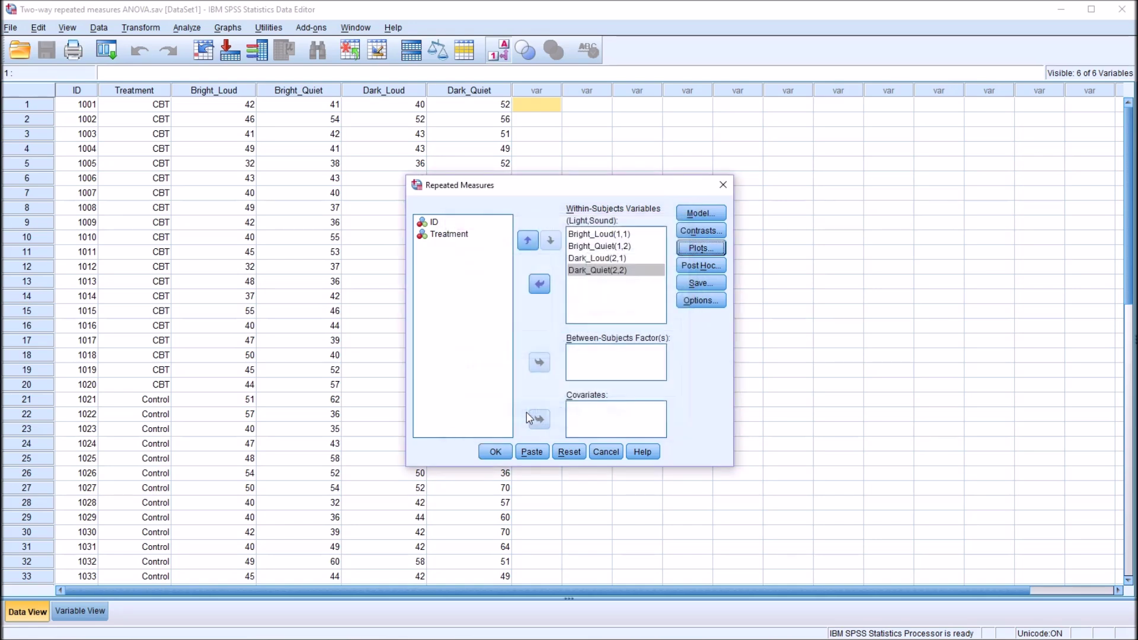
# Step: Include descriptive statistics and estimates of effect size in the output and run the repeated measures analysis
pyautogui.click(697, 303)
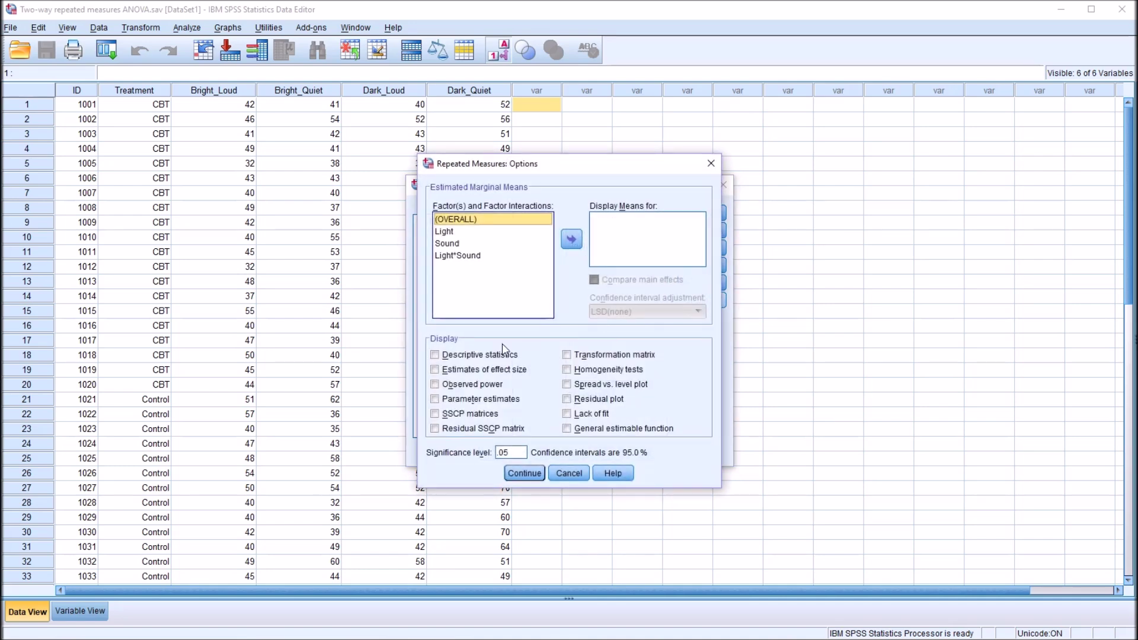
pyautogui.click(436, 355)
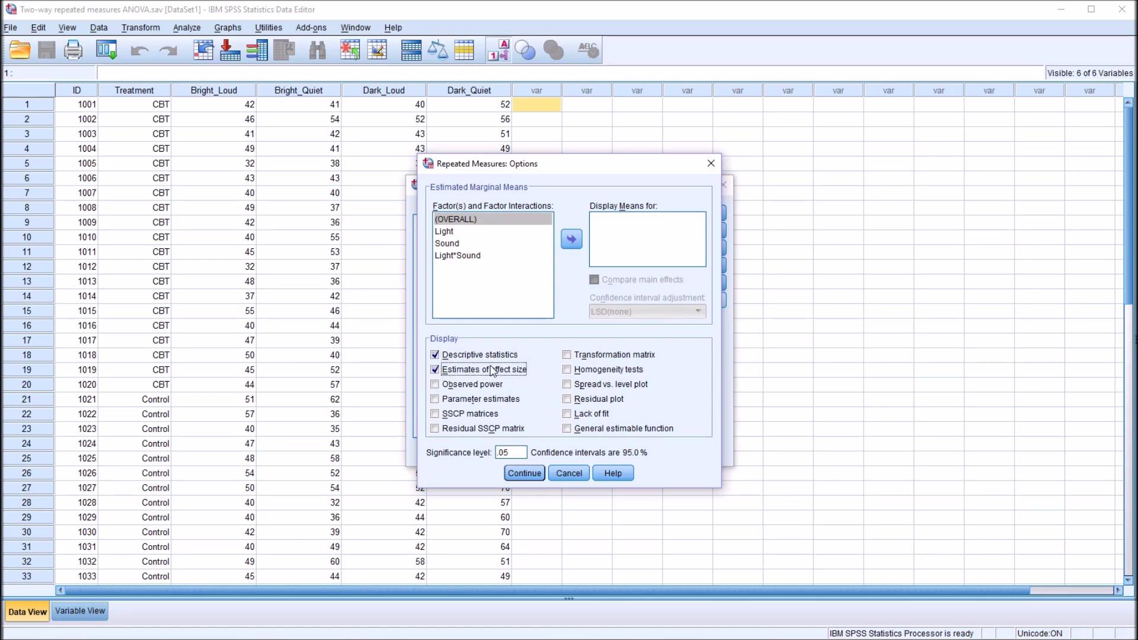
pyautogui.click(525, 474)
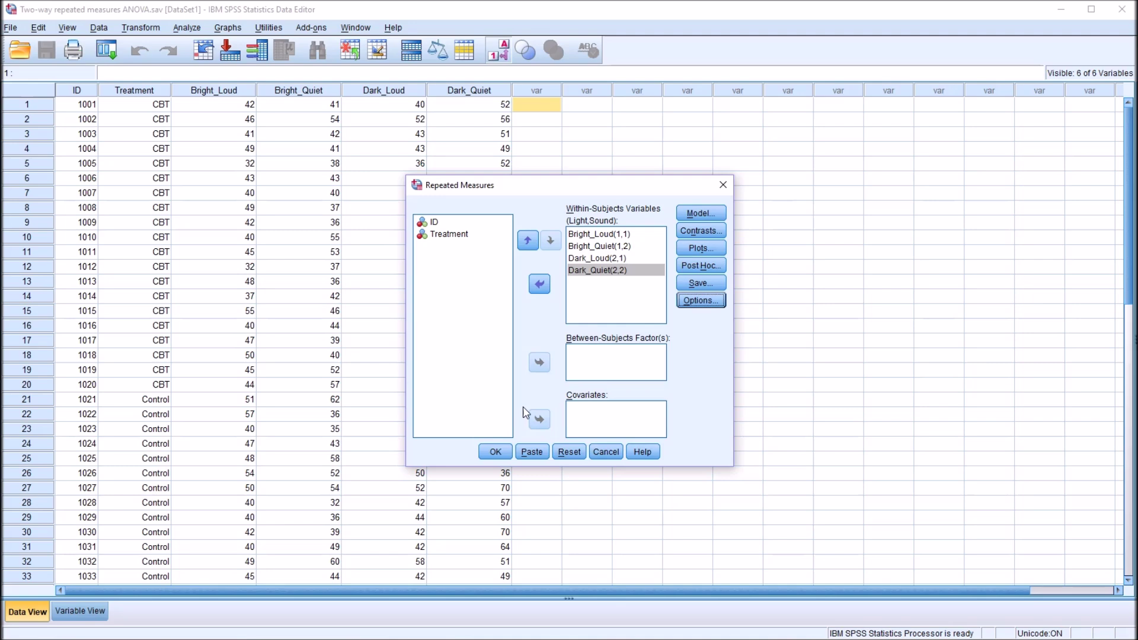
pyautogui.click(495, 452)
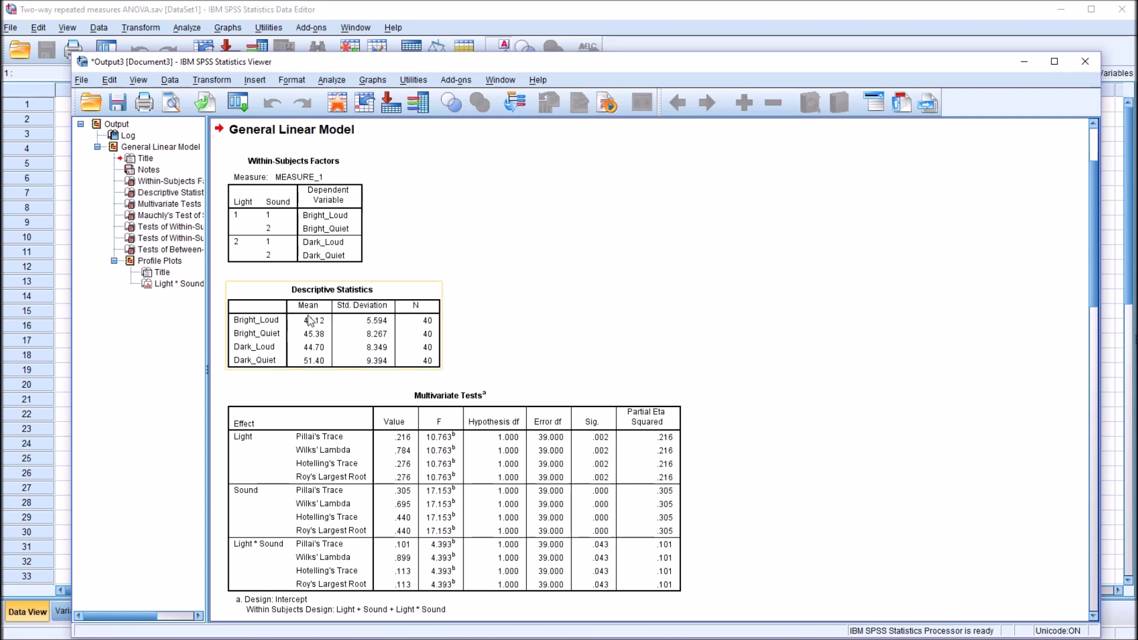
# Step: Examine the General Linear Model output from Descriptive Statistics to the profile plot, and return to the Tests of Within-Subjects Effects
pyautogui.click(251, 341)
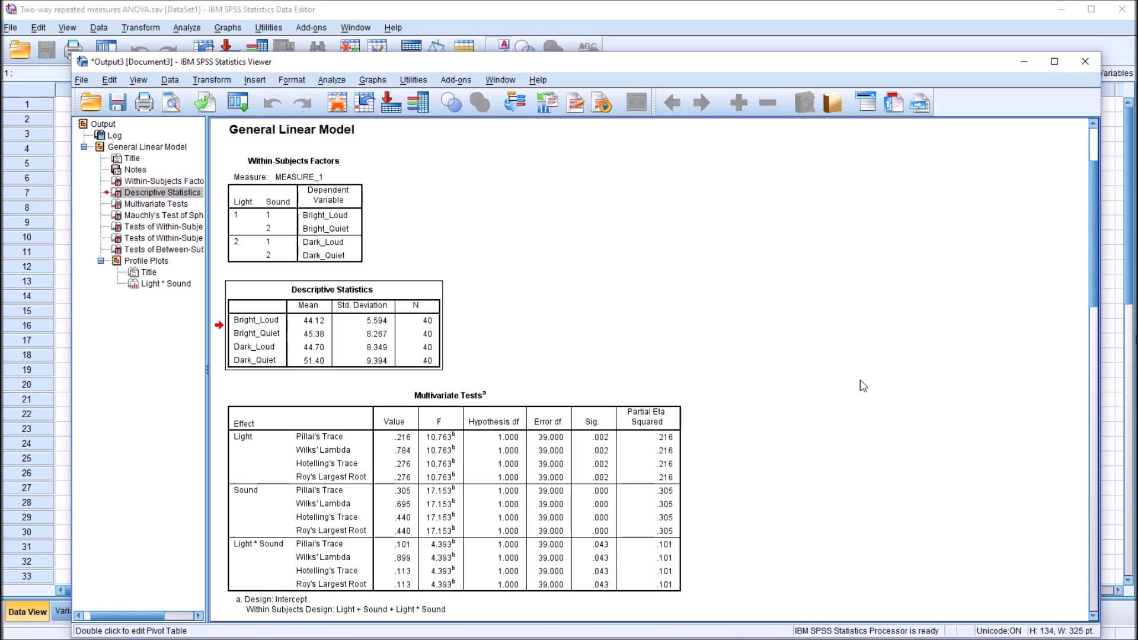
pyautogui.scroll(-6, 1089, 246)
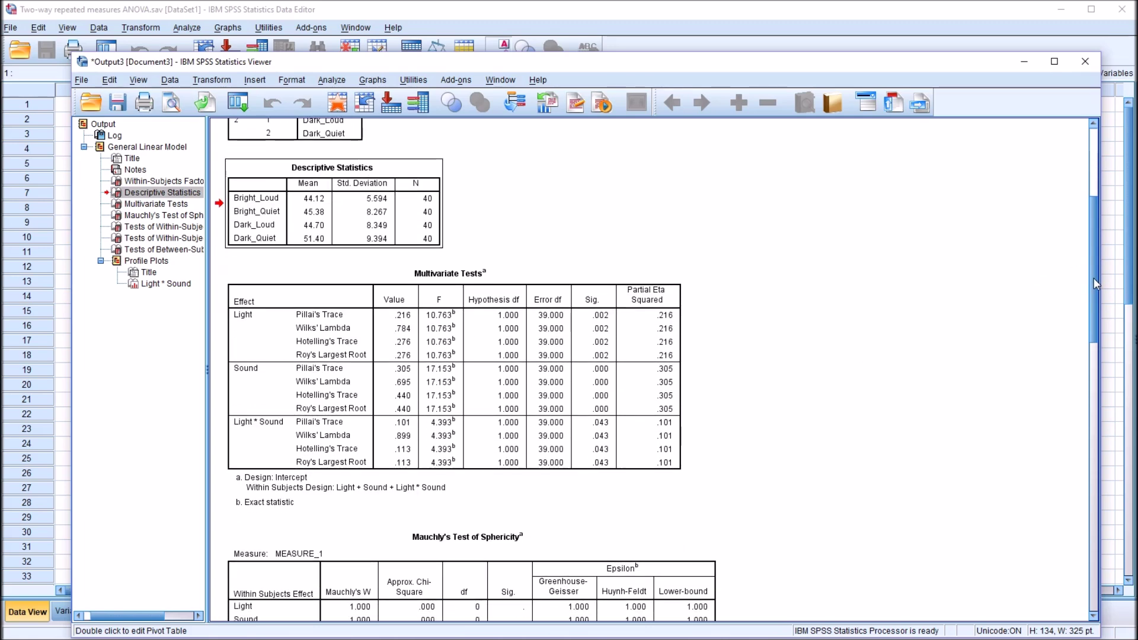
pyautogui.moveTo(1094, 309); pyautogui.dragTo(1084, 401)
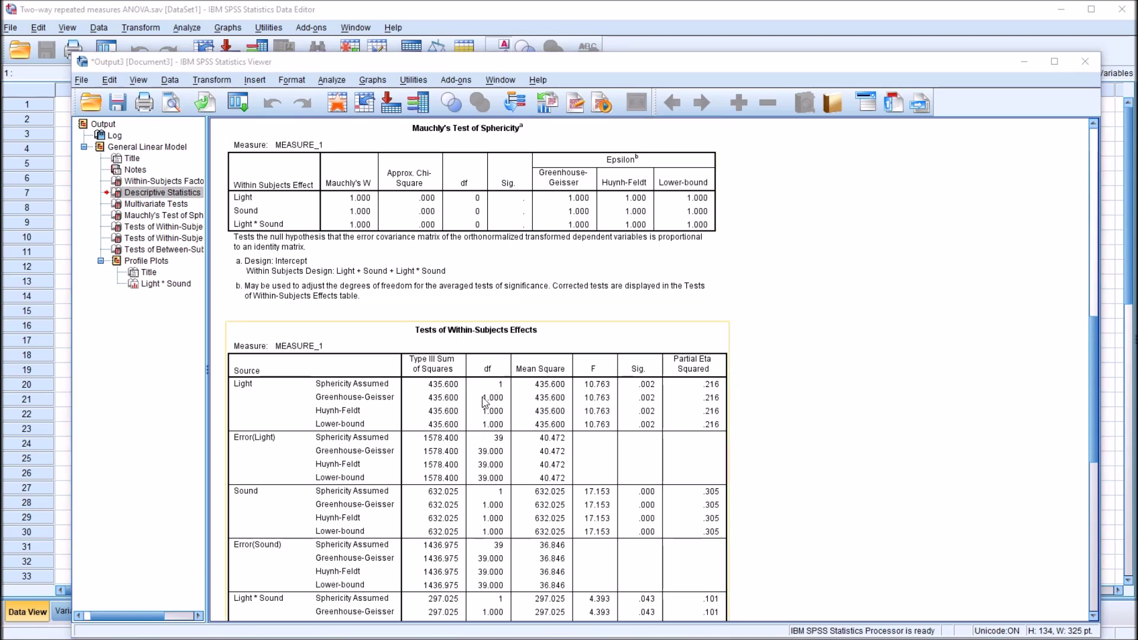
pyautogui.click(1096, 388)
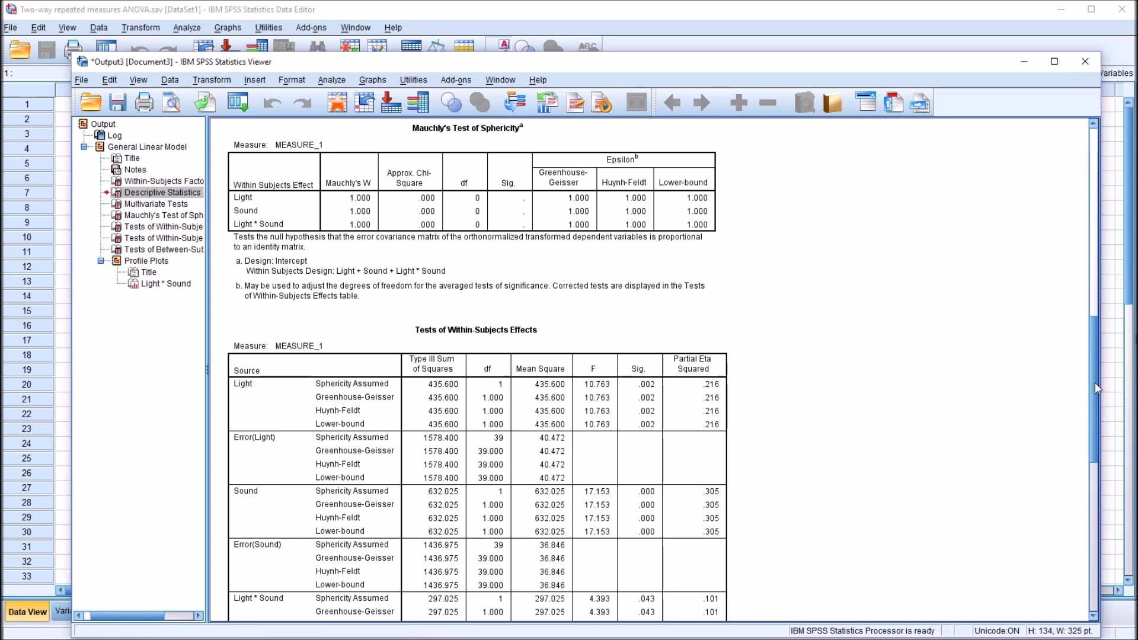
pyautogui.moveTo(1095, 384); pyautogui.dragTo(1090, 433)
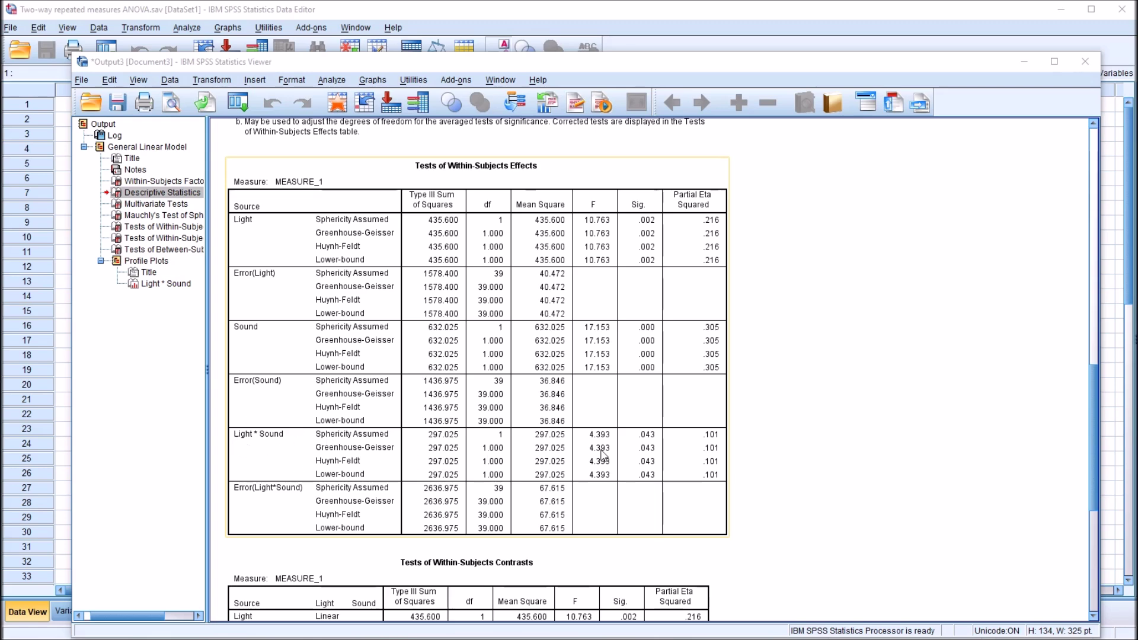
pyautogui.click(755, 449)
pyautogui.moveTo(1094, 404); pyautogui.dragTo(1100, 479)
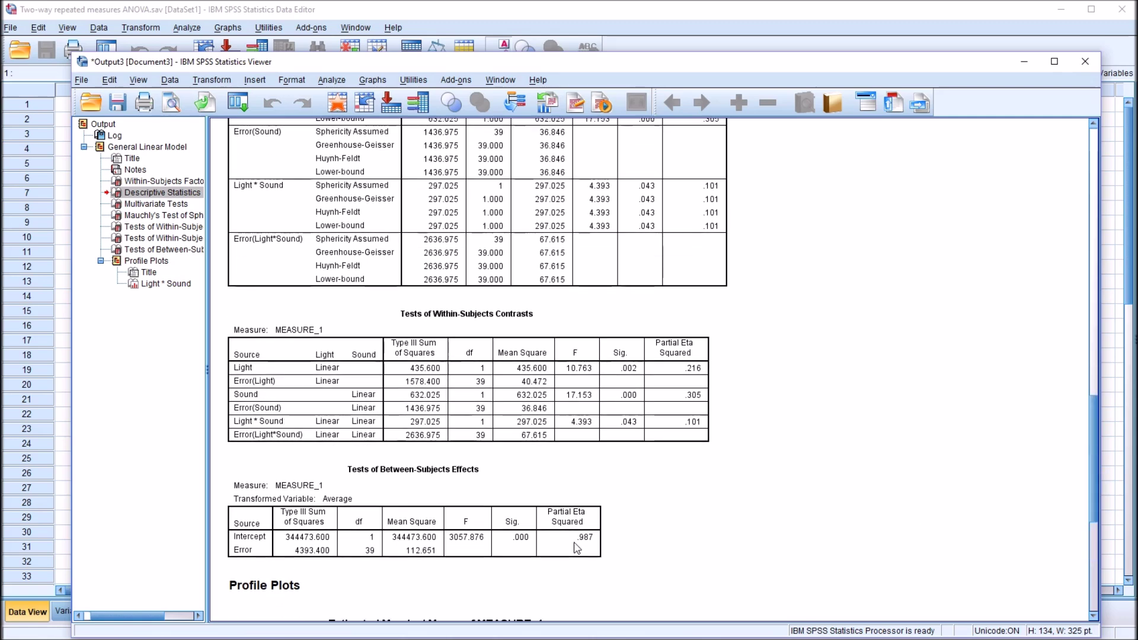
pyautogui.moveTo(1090, 469); pyautogui.dragTo(1090, 568)
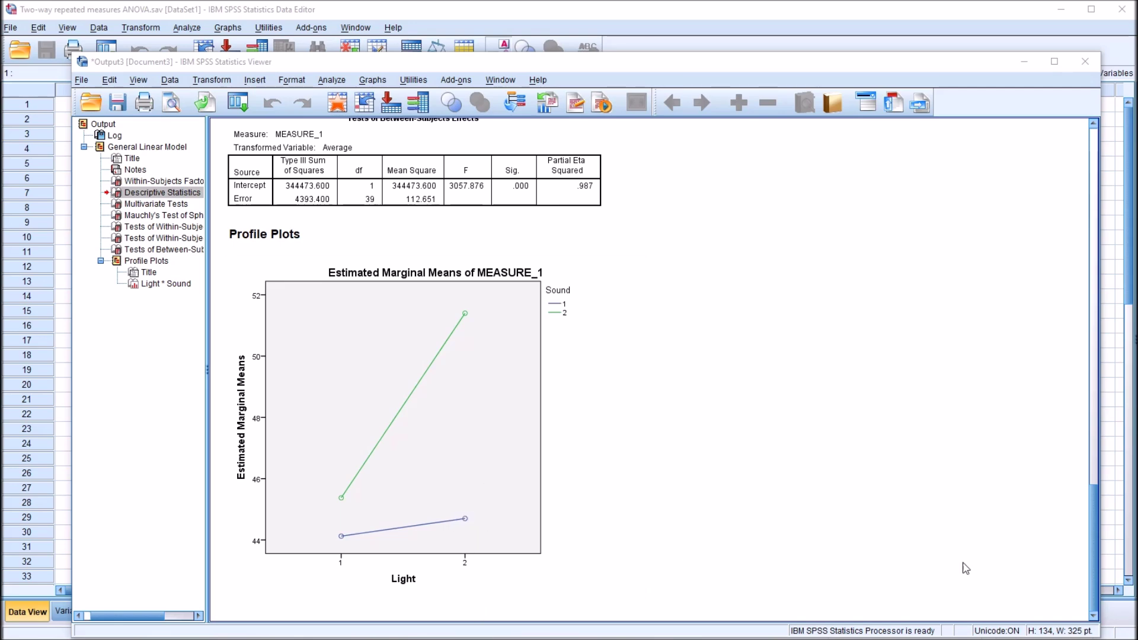
pyautogui.scroll(3, 1091, 513)
pyautogui.scroll(8, 1088, 513)
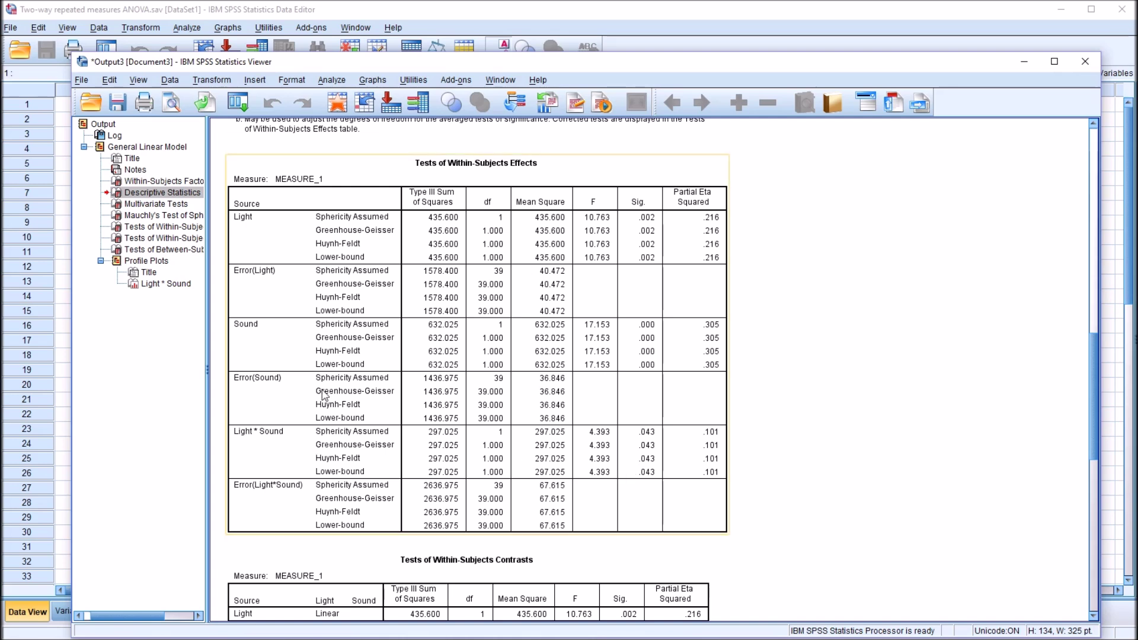
# Step: Start a paired-samples t test from the output viewer and enlarge its dialog on both sides
pyautogui.click(324, 80)
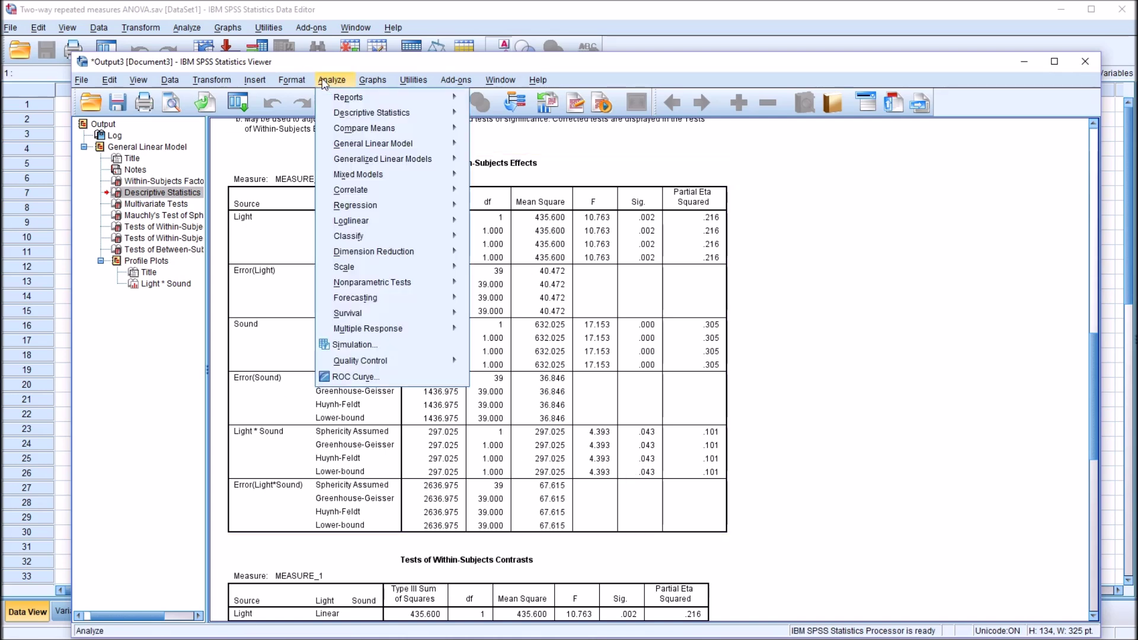
pyautogui.moveTo(370, 129)
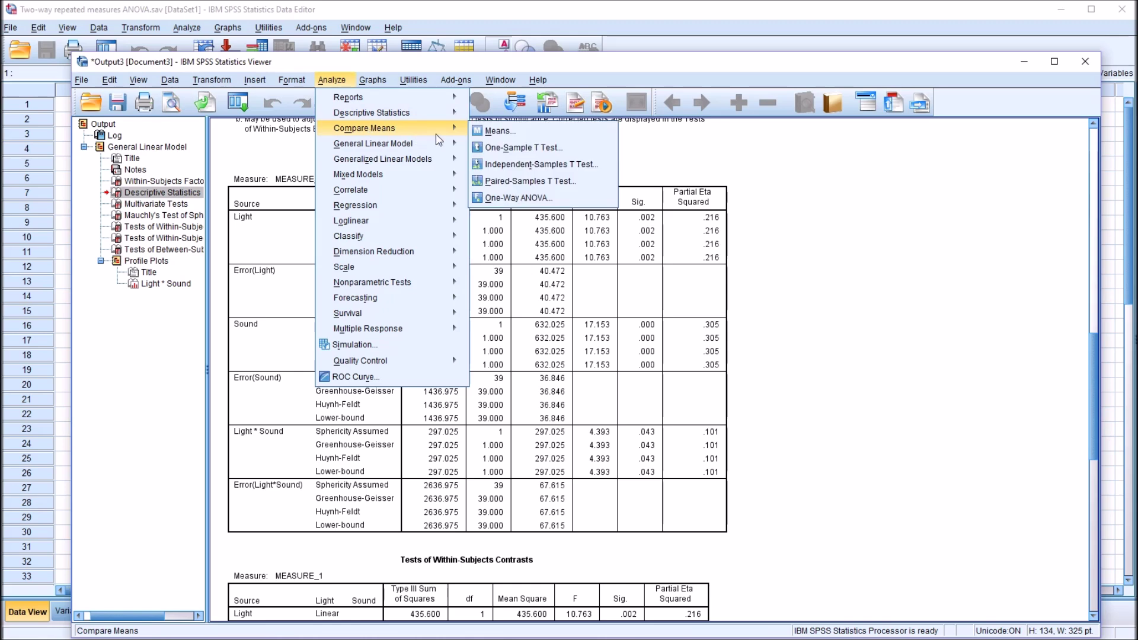
pyautogui.click(519, 184)
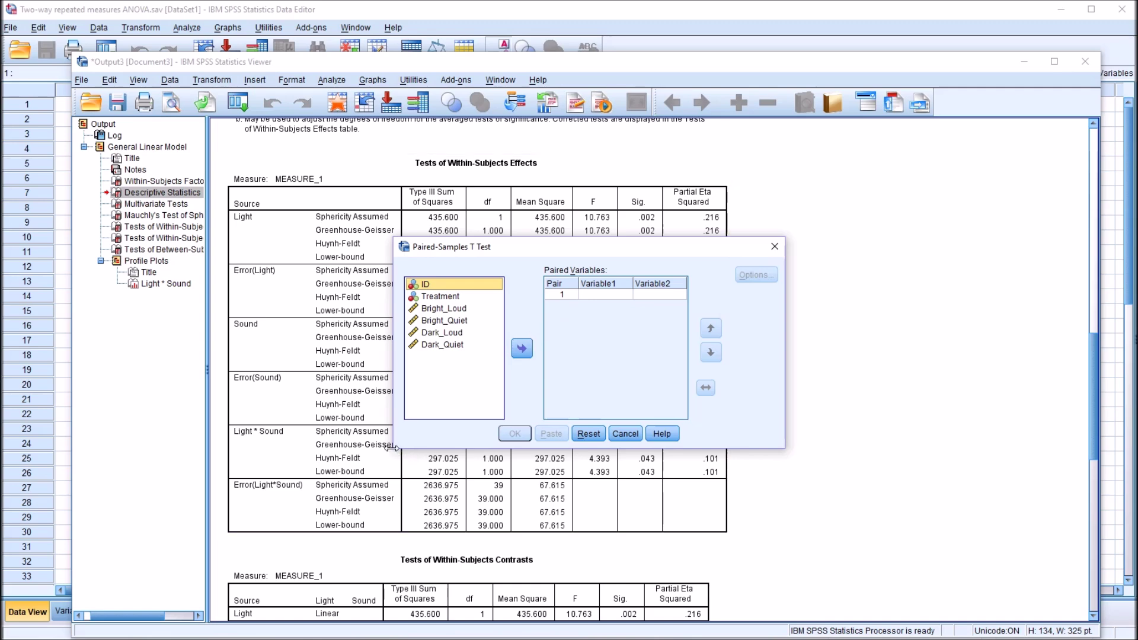
pyautogui.moveTo(390, 449); pyautogui.dragTo(226, 536)
pyautogui.moveTo(785, 371); pyautogui.dragTo(888, 367)
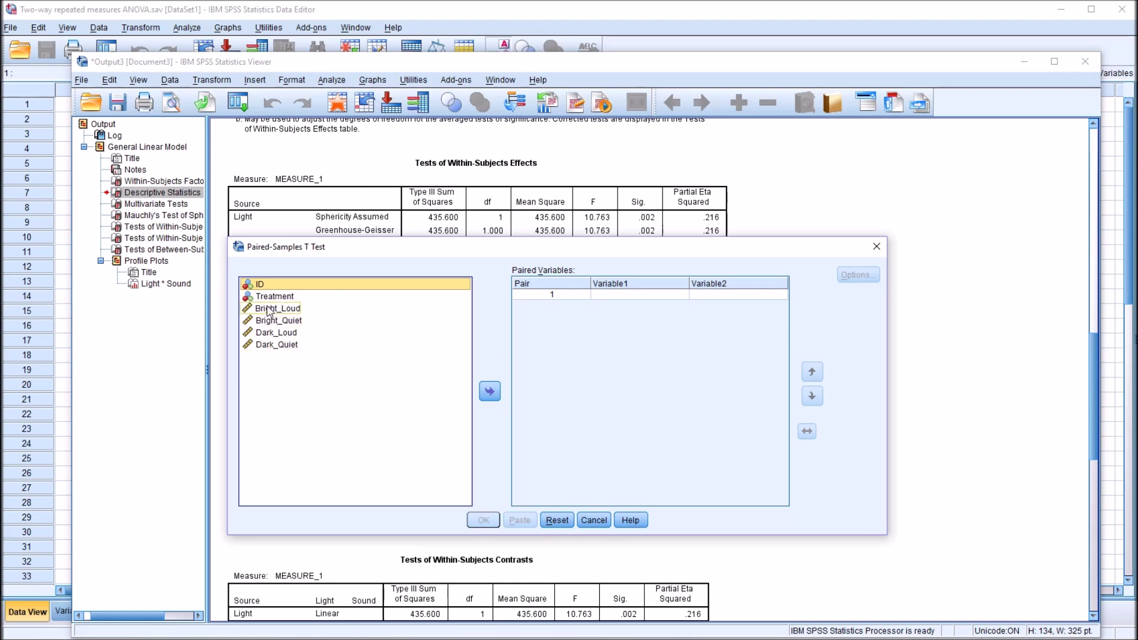
# Step: Set Bright_Loud and Dark_Loud as the two variables of pair 1 and check the pairing
pyautogui.moveTo(263, 312); pyautogui.dragTo(612, 302)
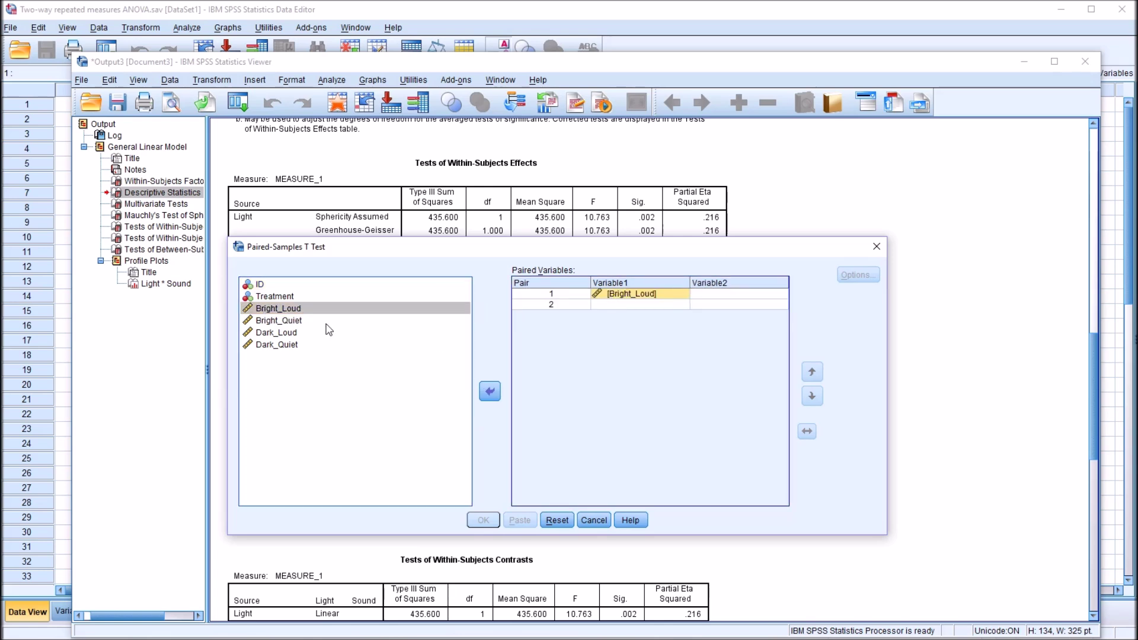
pyautogui.click(401, 546)
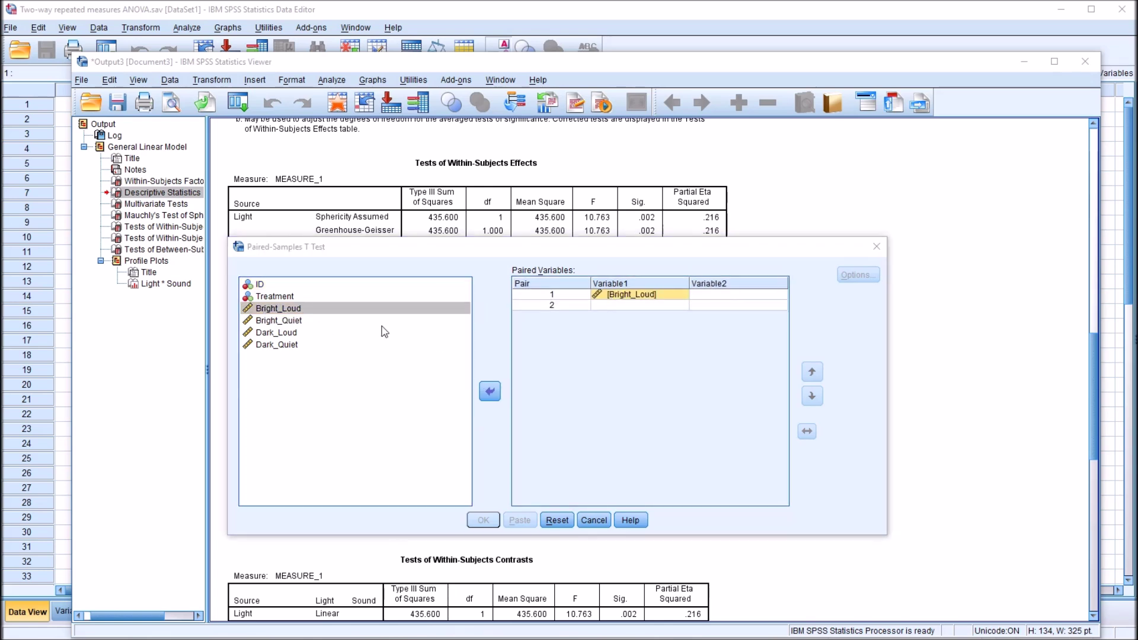
pyautogui.moveTo(271, 335); pyautogui.dragTo(708, 304)
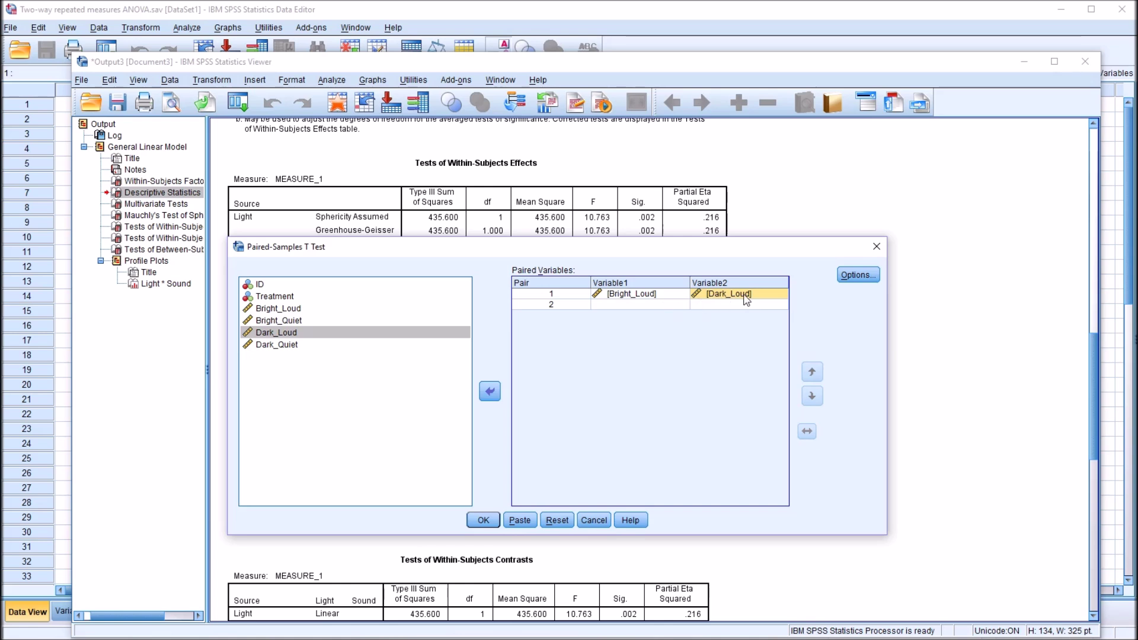
pyautogui.click(615, 296)
pyautogui.click(713, 296)
pyautogui.click(623, 299)
pyautogui.click(722, 297)
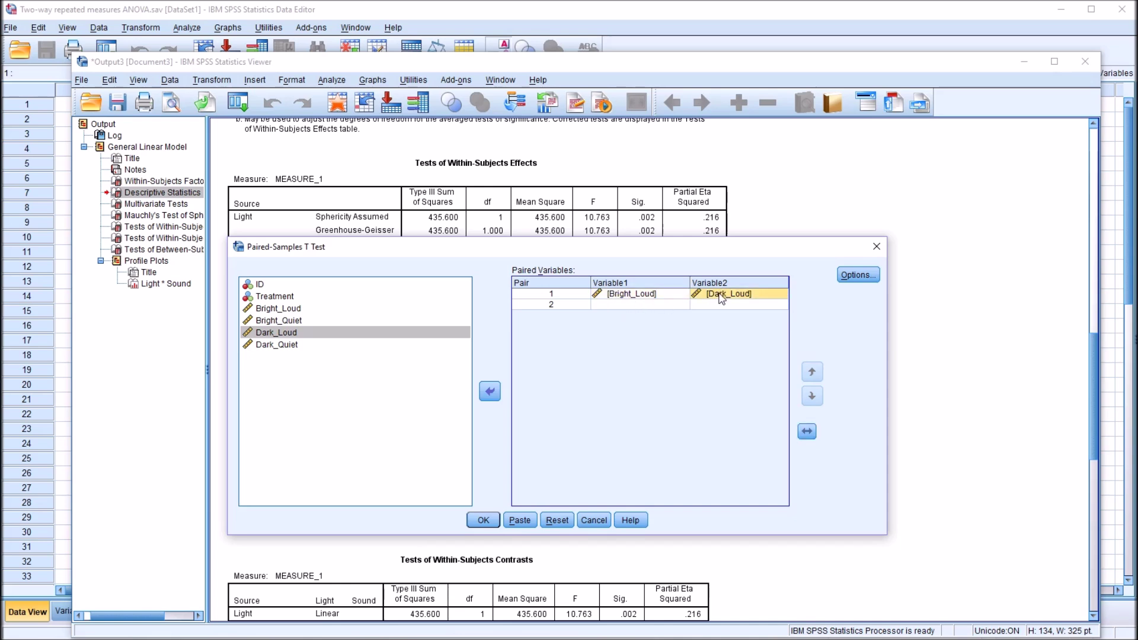
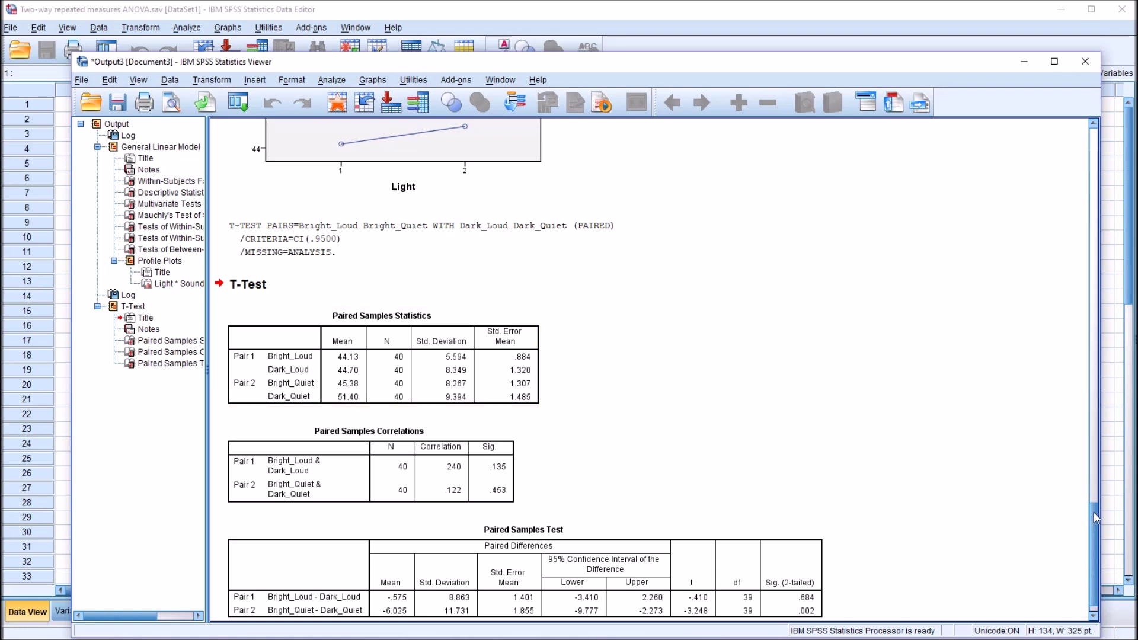
# Step: Examine the two-tailed significance of both pairs in the Paired Samples Test table
pyautogui.scroll(-1, 1093, 515)
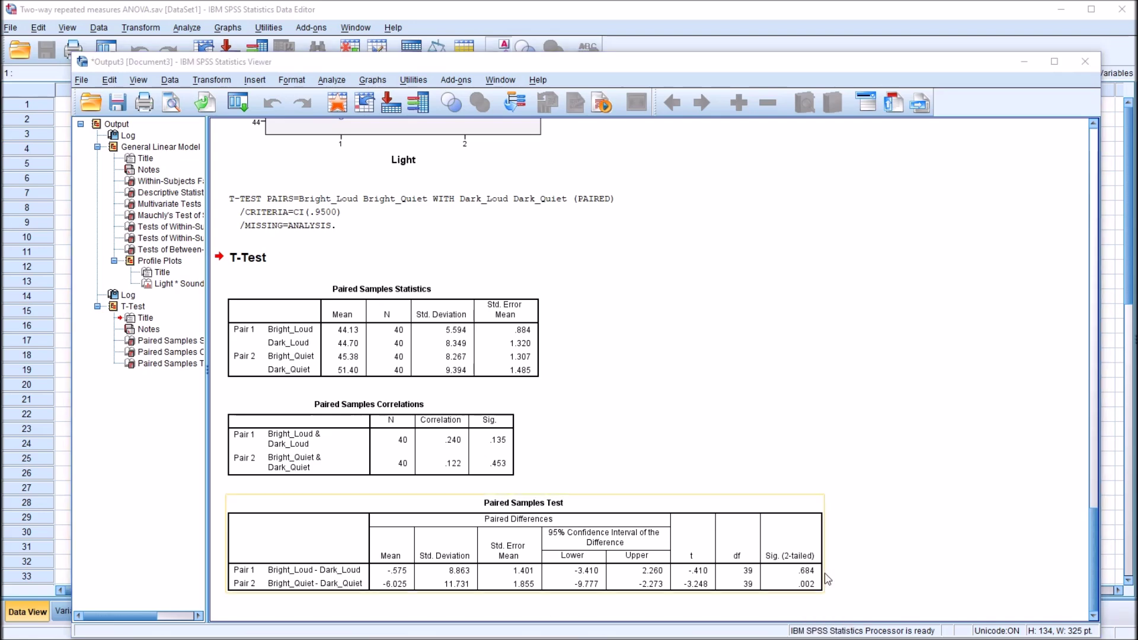
pyautogui.doubleClick(806, 592)
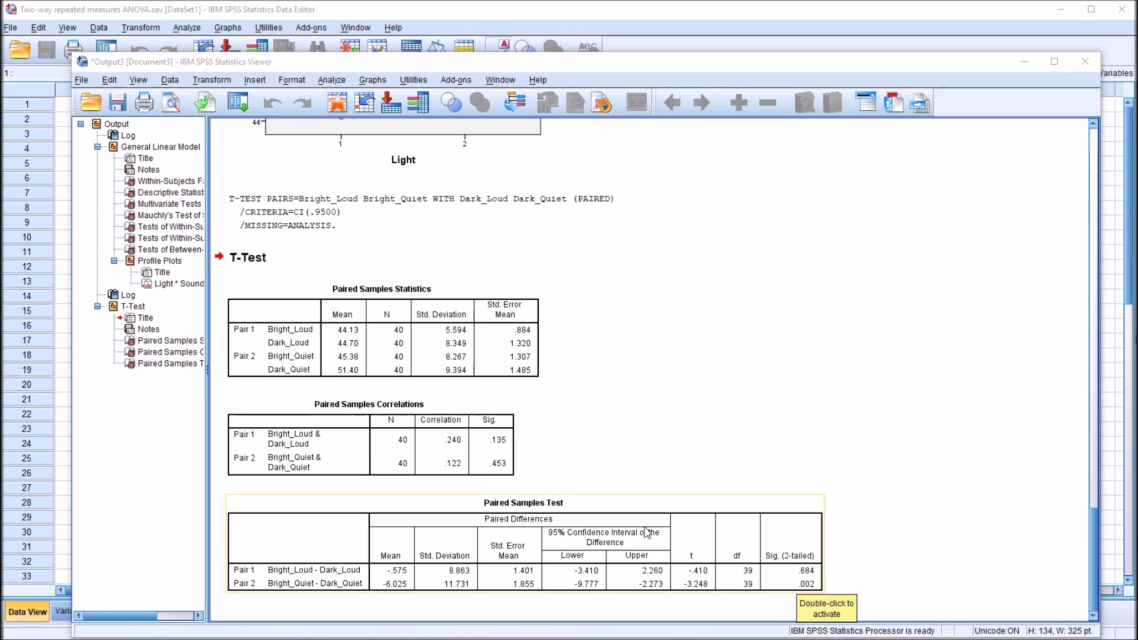
# Step: Reopen the Paired-Samples T Test dialog, bring it fully into view and enlarge it until the paired variable names are readable
pyautogui.click(331, 79)
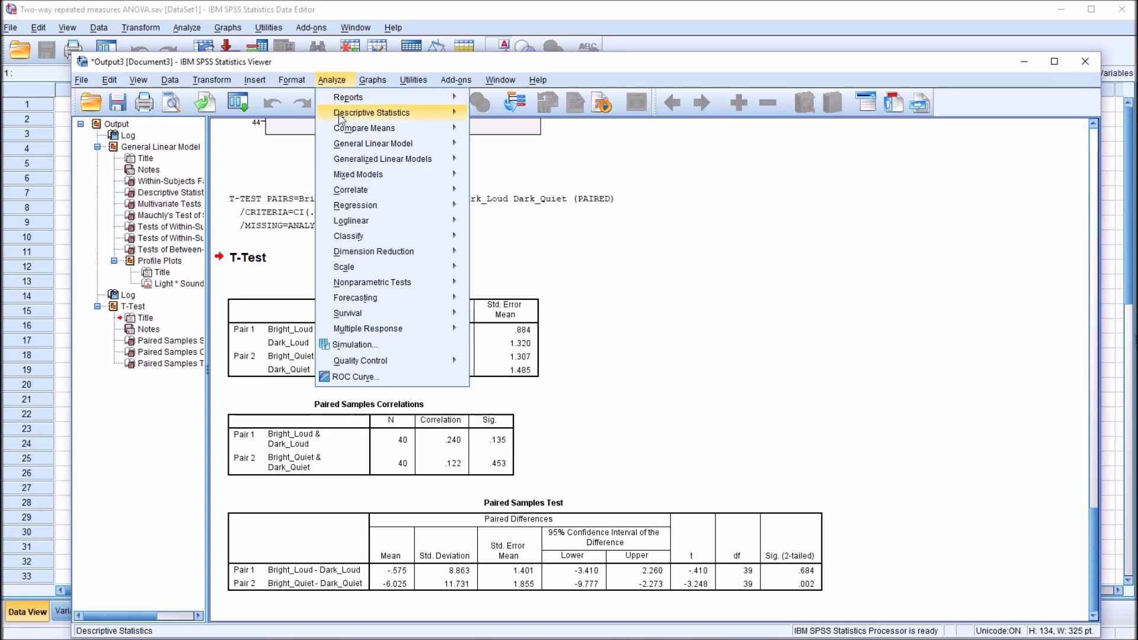
pyautogui.moveTo(352, 132)
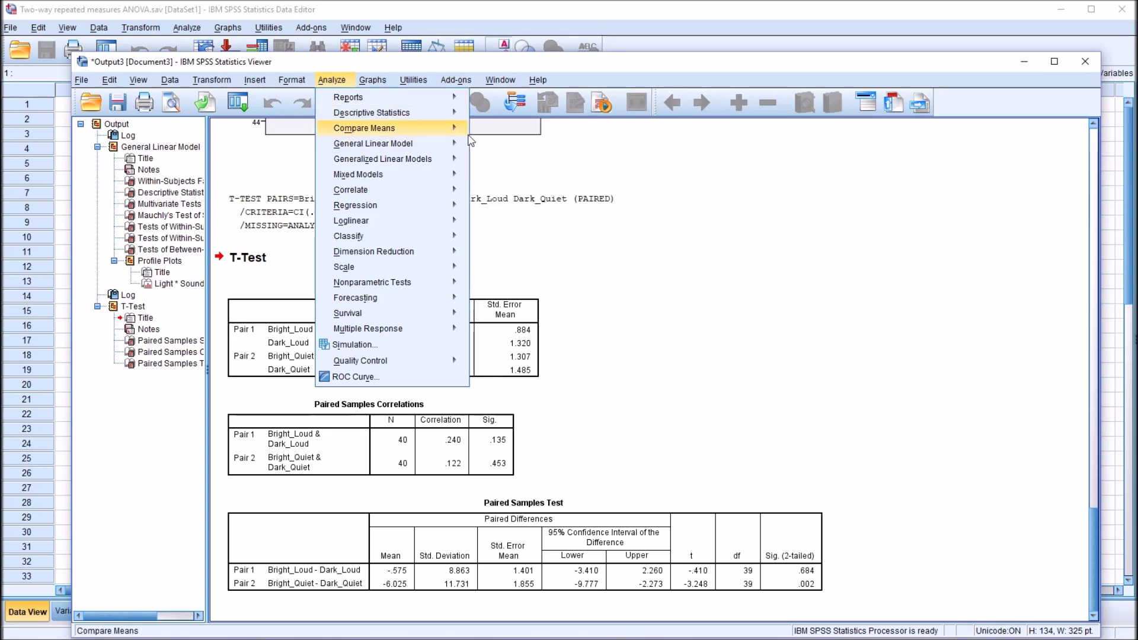
pyautogui.click(530, 181)
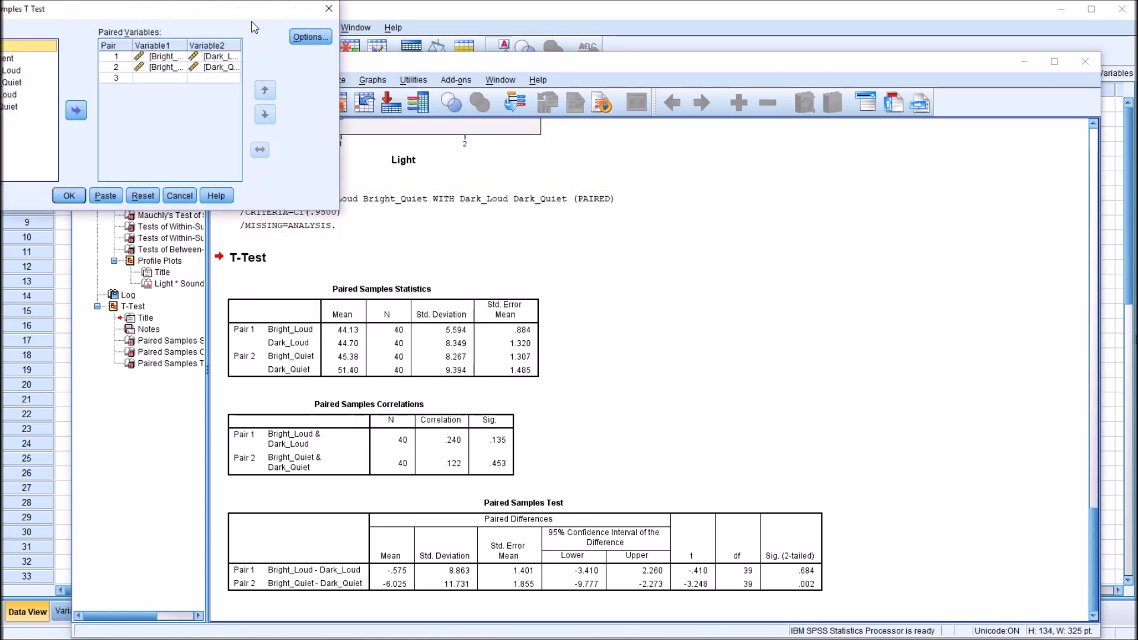
pyautogui.moveTo(215, 17); pyautogui.dragTo(585, 260)
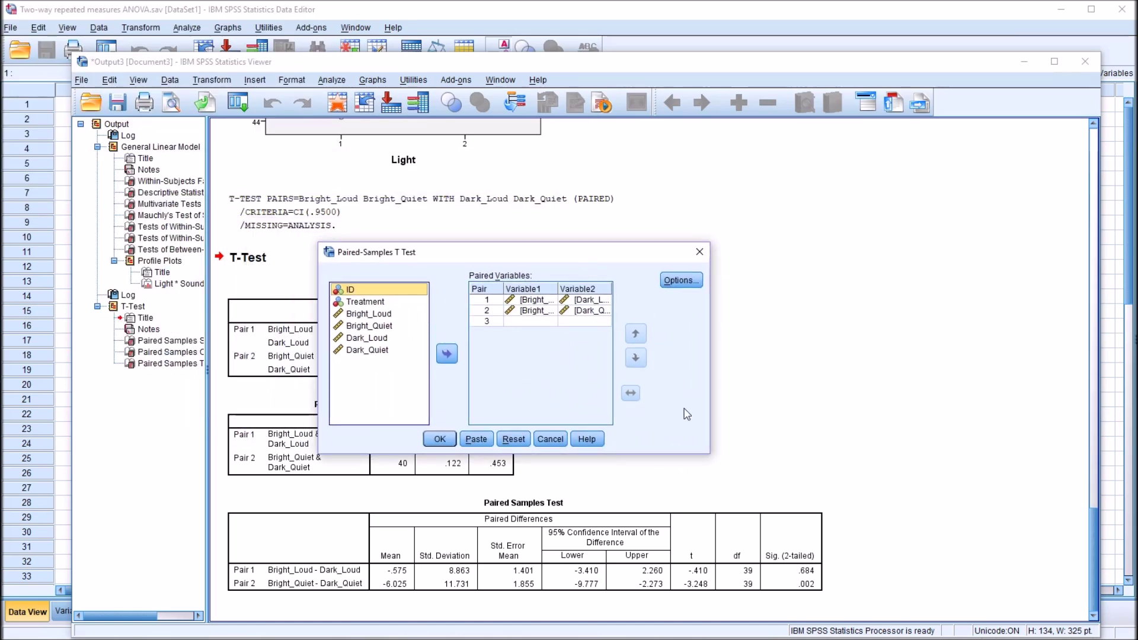
pyautogui.moveTo(709, 455); pyautogui.dragTo(1010, 522)
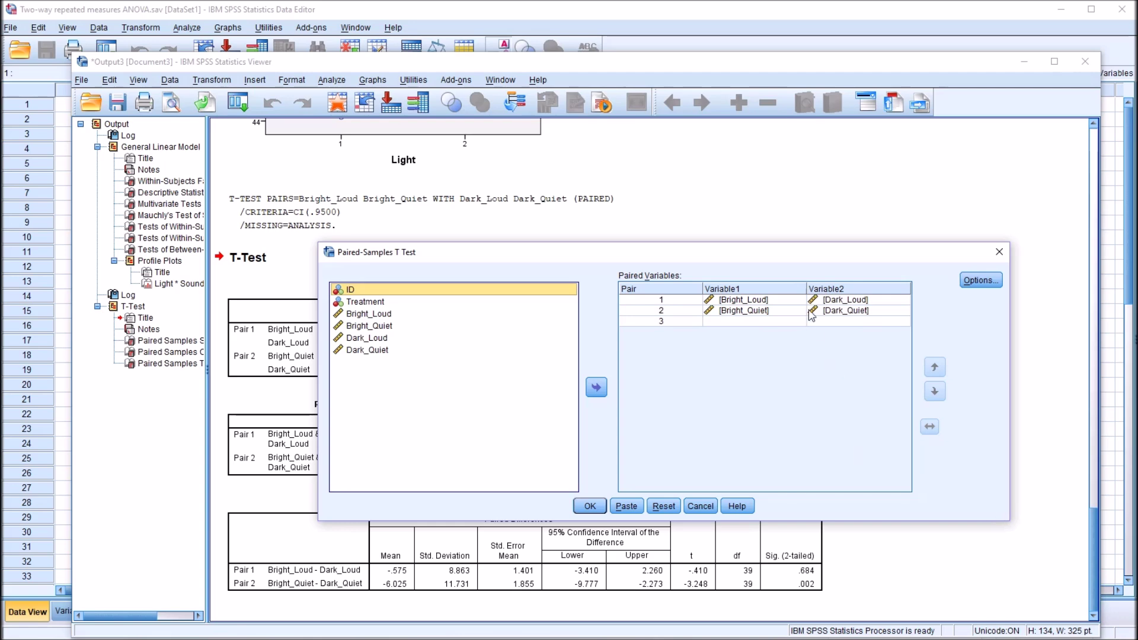
pyautogui.moveTo(719, 256); pyautogui.dragTo(666, 253)
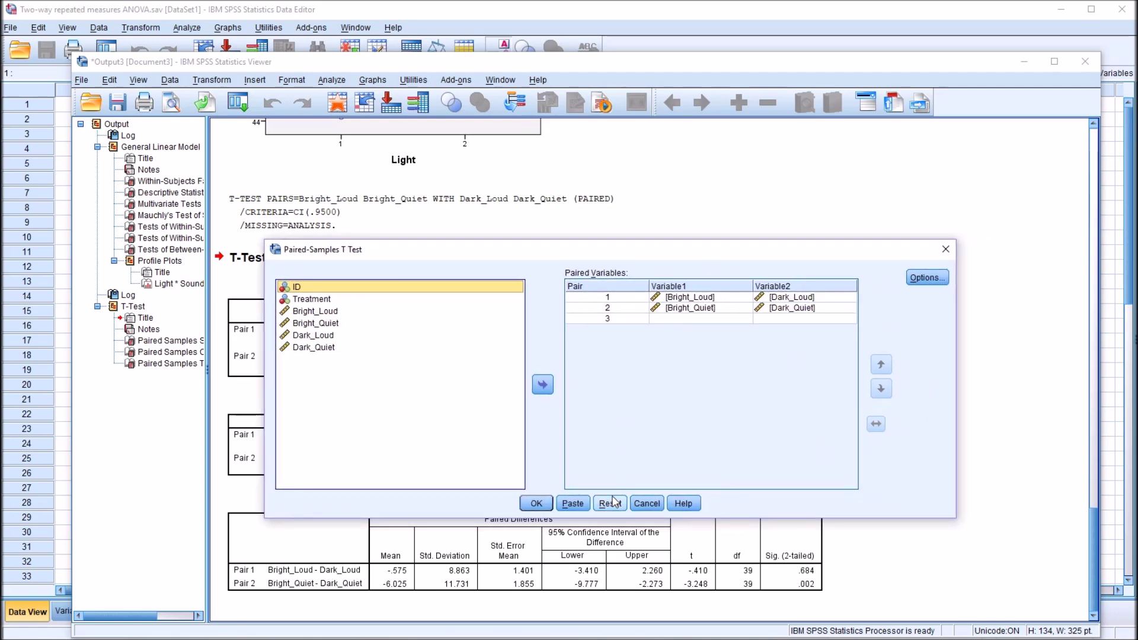
# Step: Review the two existing pairs, Bright_Loud with Dark_Loud and Bright_Quiet with Dark_Quiet
pyautogui.click(674, 301)
pyautogui.click(778, 296)
pyautogui.click(687, 307)
pyautogui.click(768, 307)
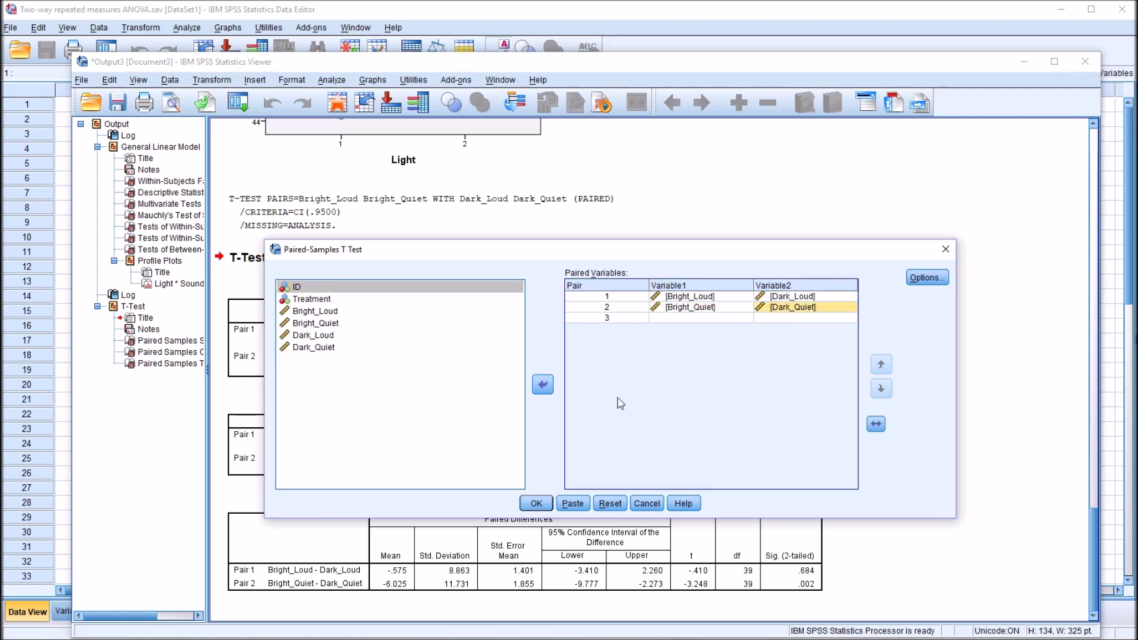
# Step: Reset the Paired-Samples T Test settings and set Bright_Loud and Bright_Quiet as the two variables of pair 1
pyautogui.click(608, 503)
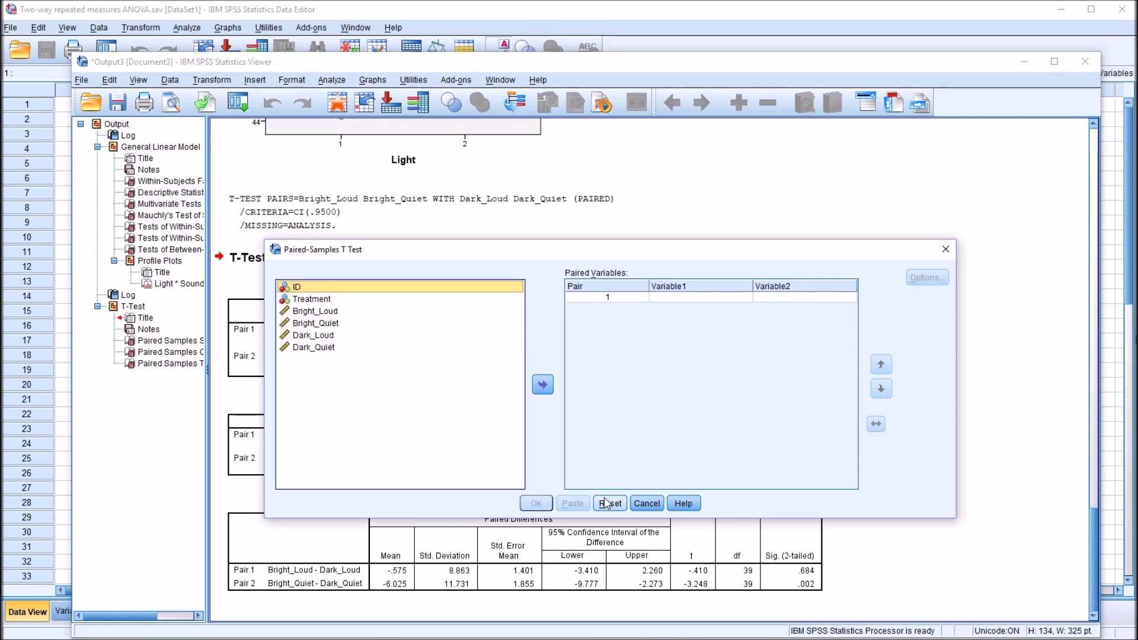
pyautogui.moveTo(318, 315); pyautogui.dragTo(705, 297)
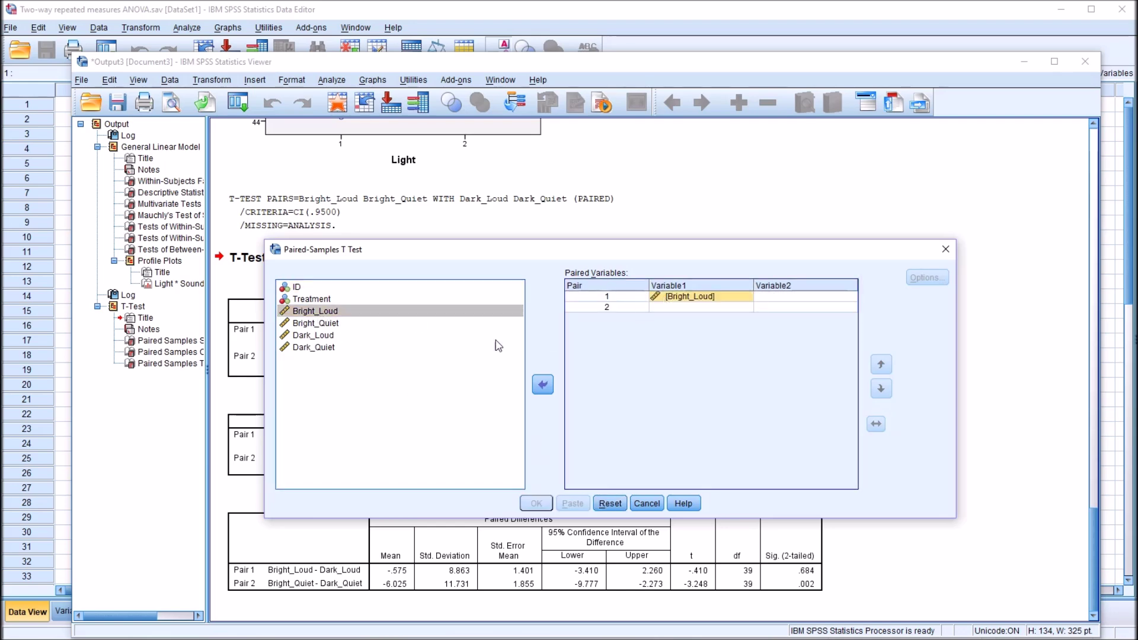
pyautogui.moveTo(328, 324); pyautogui.dragTo(755, 306)
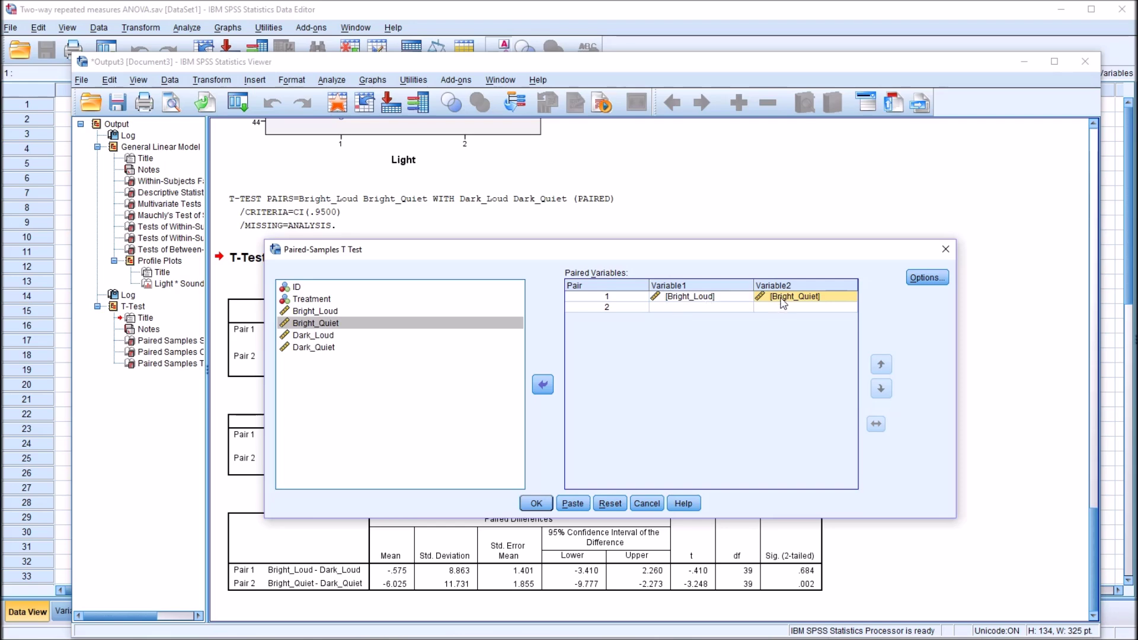
pyautogui.click(690, 298)
pyautogui.click(793, 298)
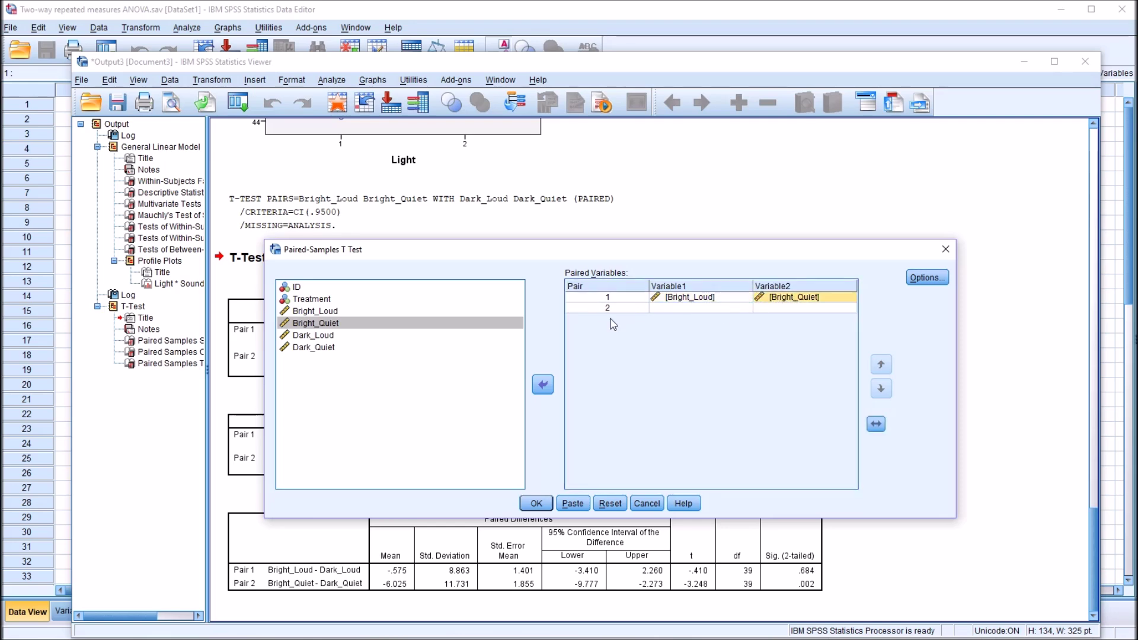
# Step: Set Dark_Loud and Dark_Quiet as the variables of pair 2, run the paired-samples t tests and bring the new output tables into view
pyautogui.moveTo(320, 336); pyautogui.dragTo(666, 309)
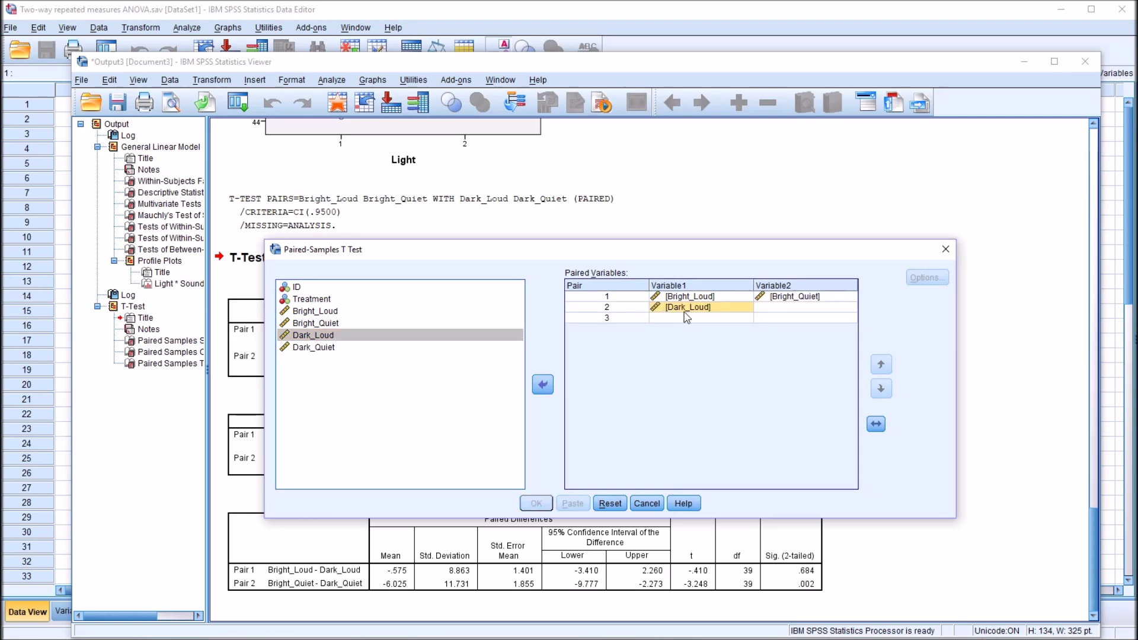
pyautogui.moveTo(323, 348); pyautogui.dragTo(772, 313)
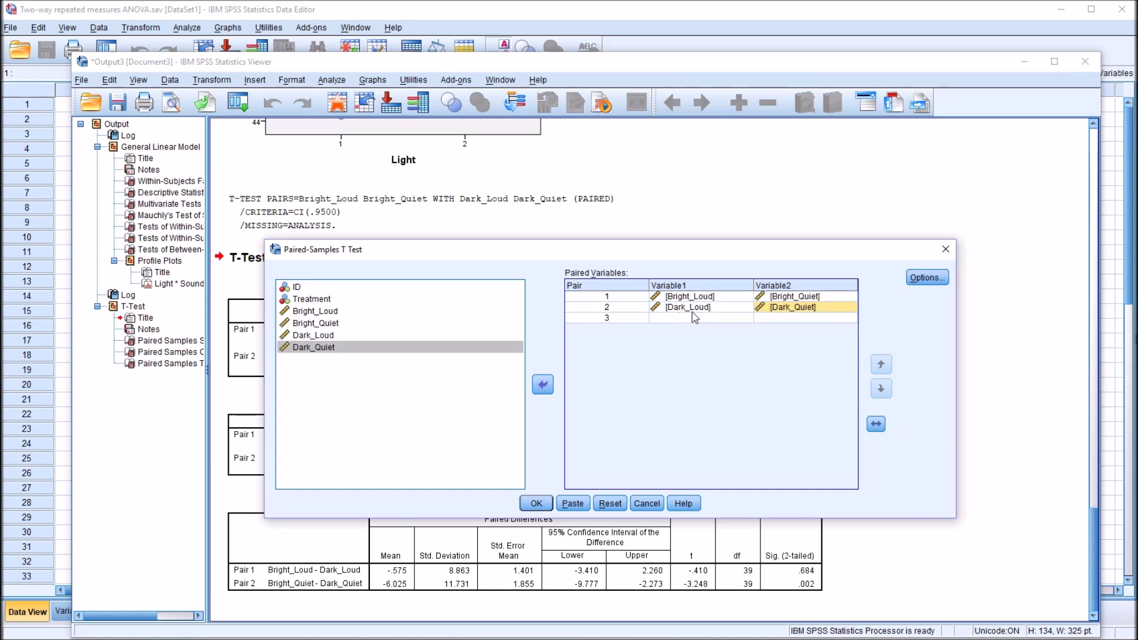
pyautogui.click(529, 505)
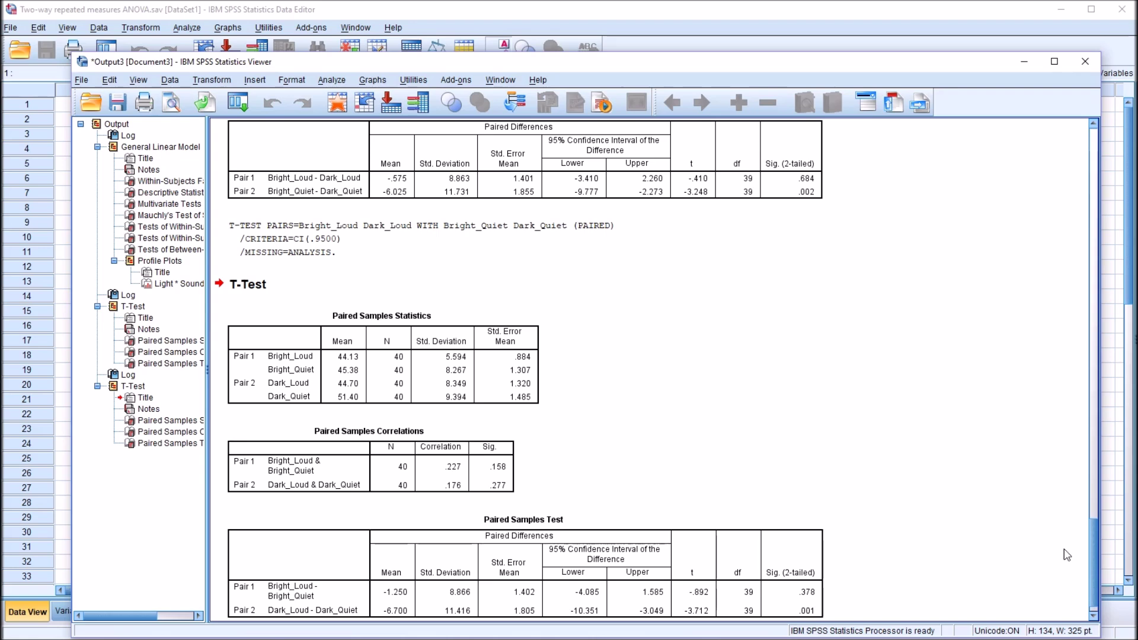
pyautogui.scroll(-1, 1092, 537)
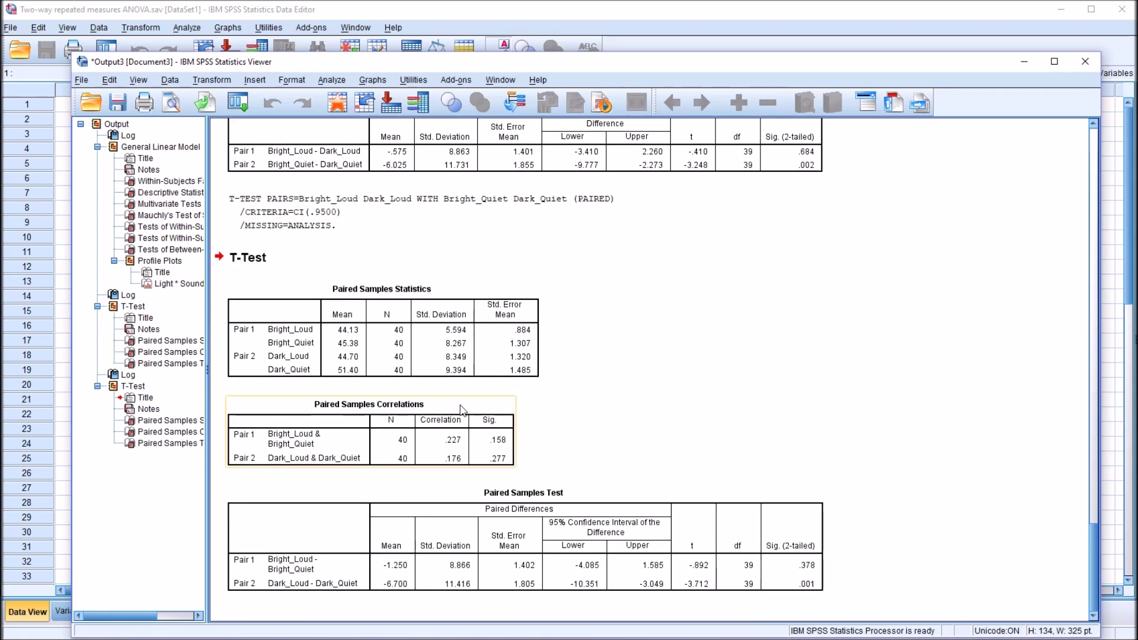